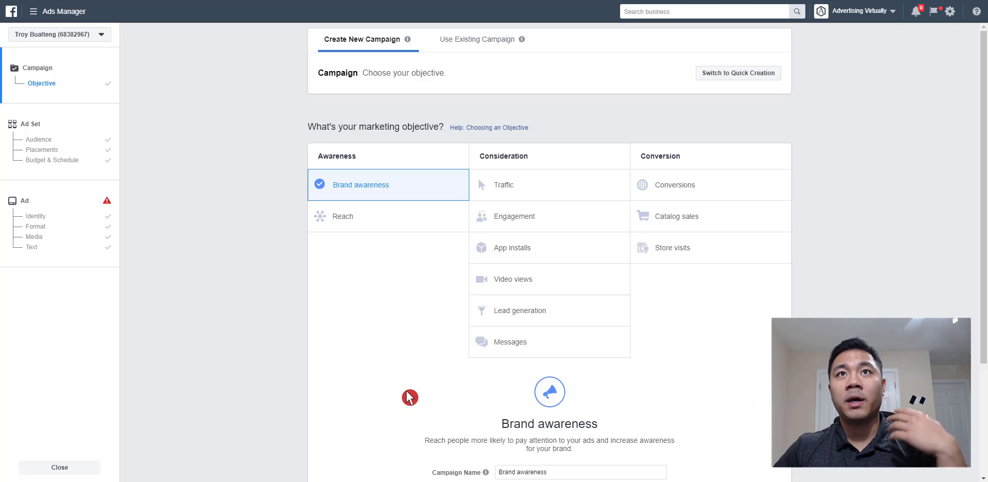
Choose Traffic as the campaign's marketing objective.
{"action": "scroll", "coordinate": [410, 397], "scroll_direction": "down", "scroll_amount": 1}
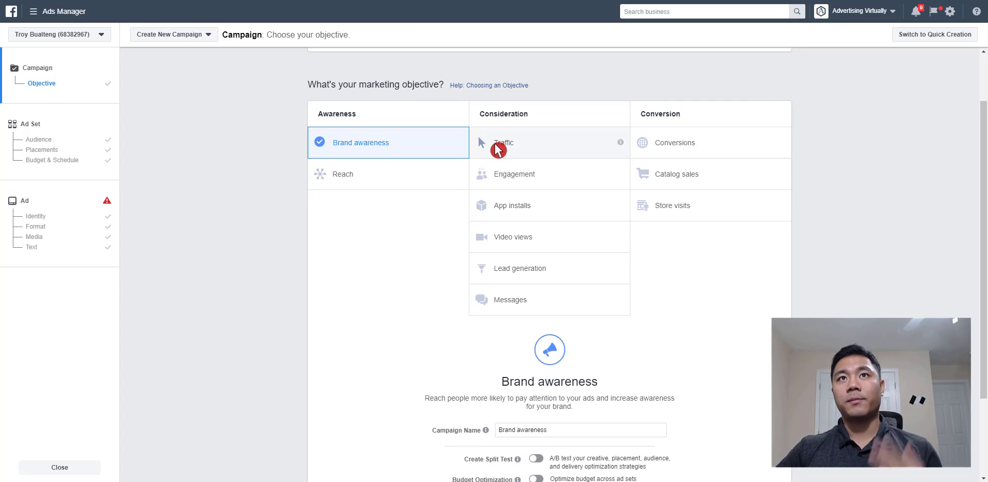
{"action": "left_click", "coordinate": [520, 140]}
{"action": "scroll", "coordinate": [452, 341], "scroll_direction": "down", "scroll_amount": 2}
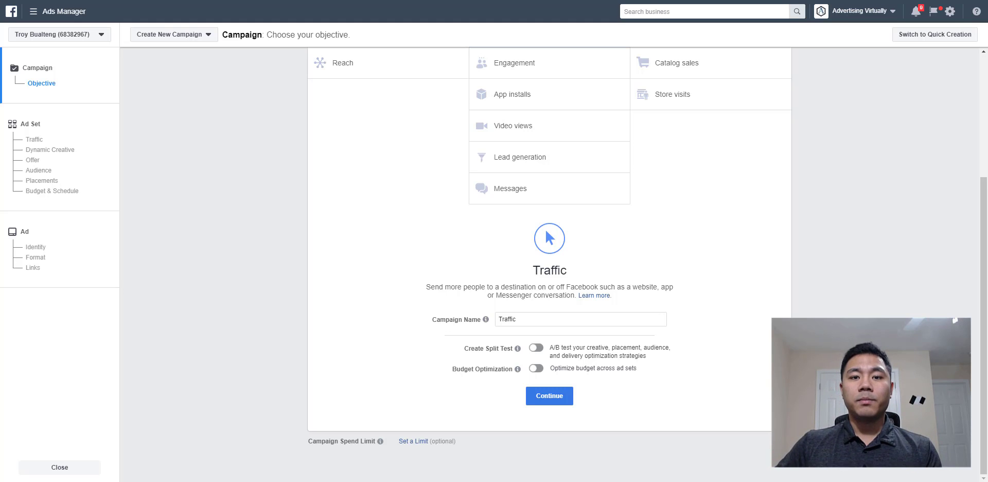
{"action": "scroll", "coordinate": [487, 304], "scroll_direction": "up", "scroll_amount": 2}
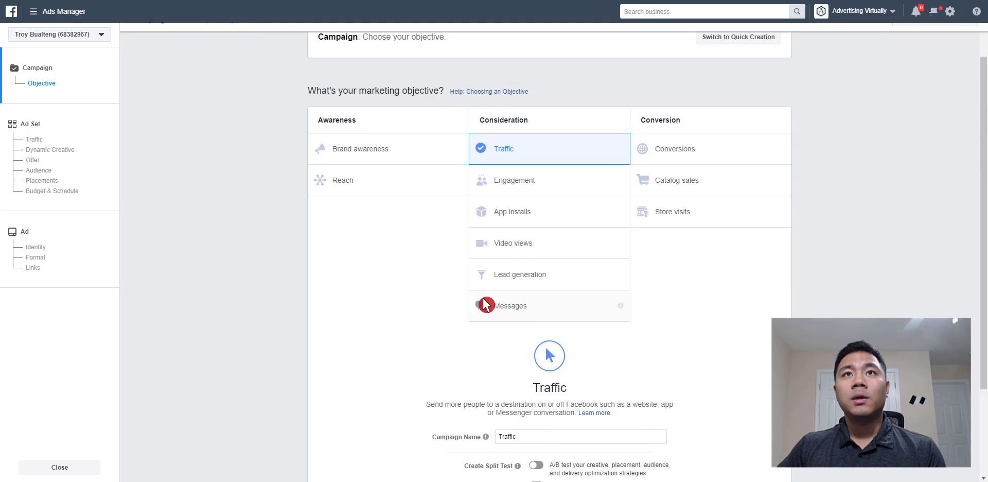
Name the campaign "Dentist Offer example 1-17-2019" and continue to the ad set settings.
{"action": "scroll", "coordinate": [539, 378], "scroll_direction": "down", "scroll_amount": 1}
{"action": "left_click", "coordinate": [539, 381]}
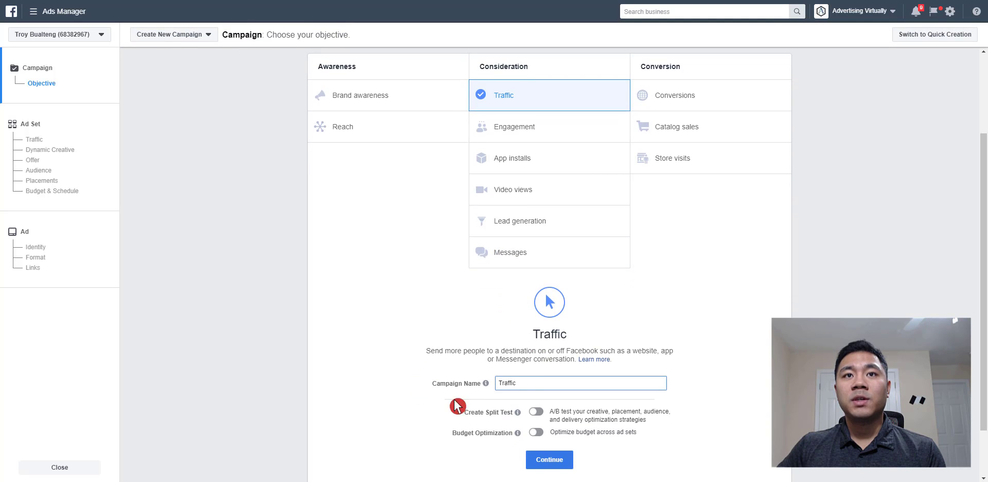
{"action": "double_click", "coordinate": [525, 383]}
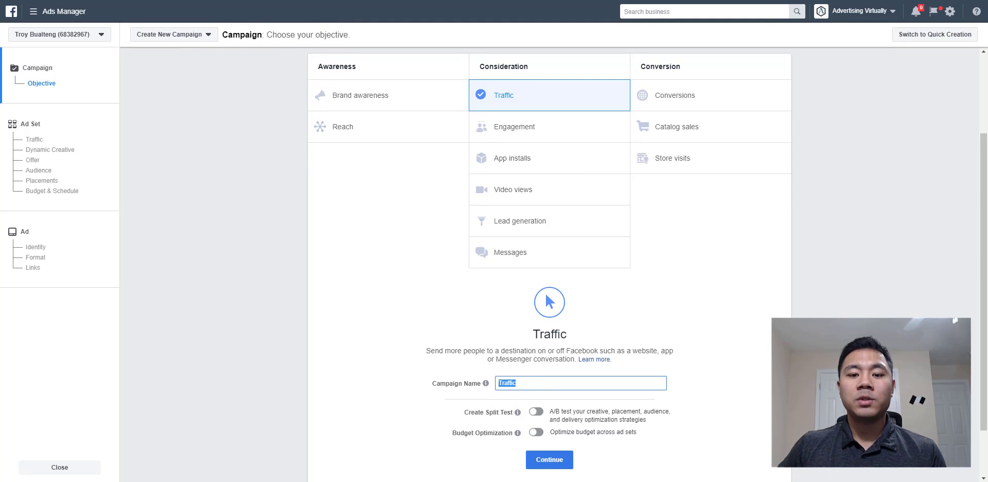
{"action": "type", "text": "Dentis"}
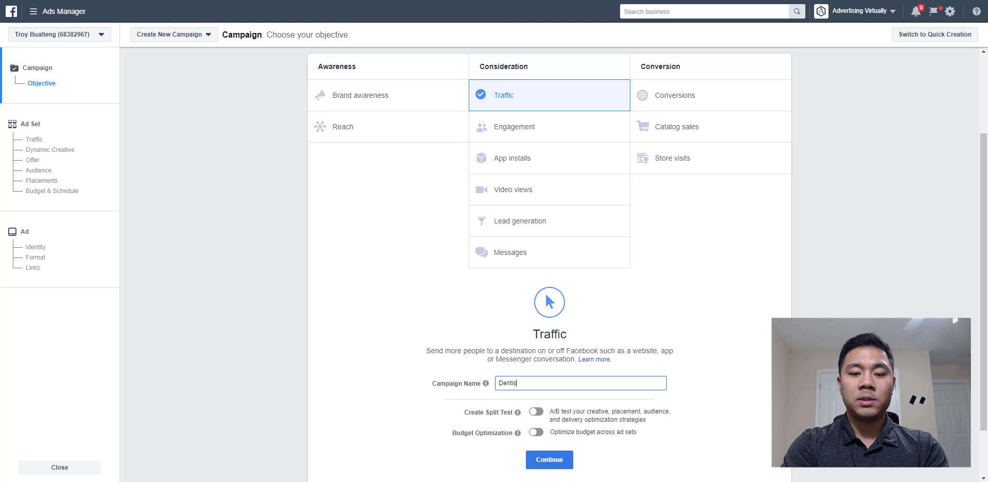
{"action": "type", "text": "t Offer example"}
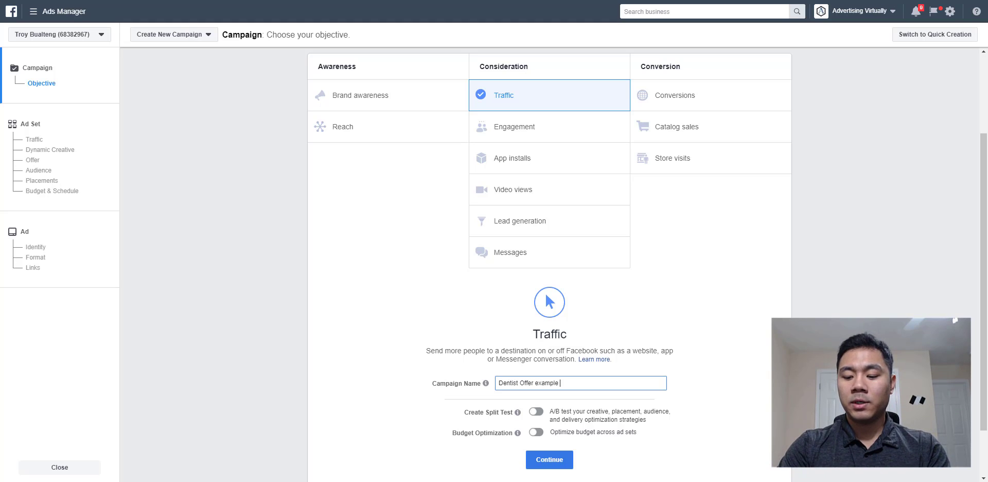
{"action": "type", "text": " 1-17-2"}
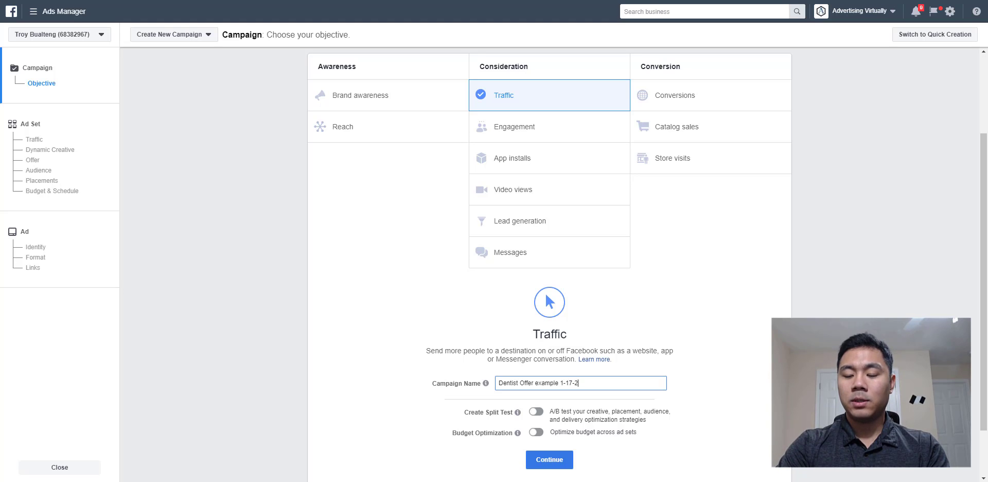
{"action": "type", "text": "019"}
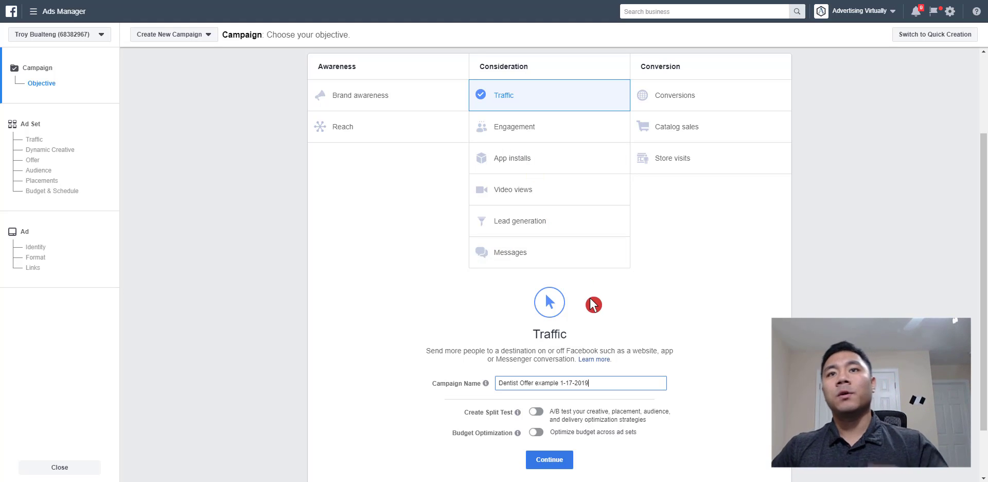
{"action": "scroll", "coordinate": [593, 354], "scroll_direction": "down", "scroll_amount": 1}
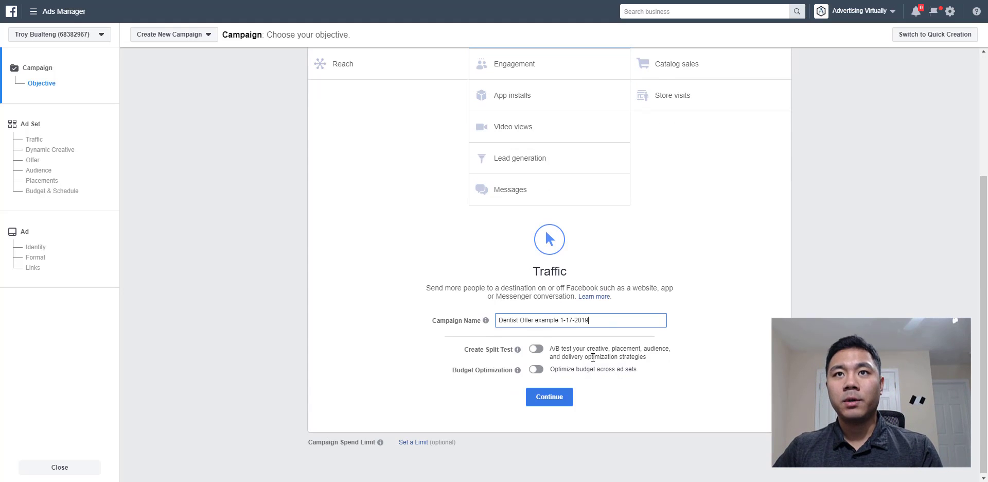
{"action": "scroll", "coordinate": [594, 401], "scroll_direction": "up", "scroll_amount": 1}
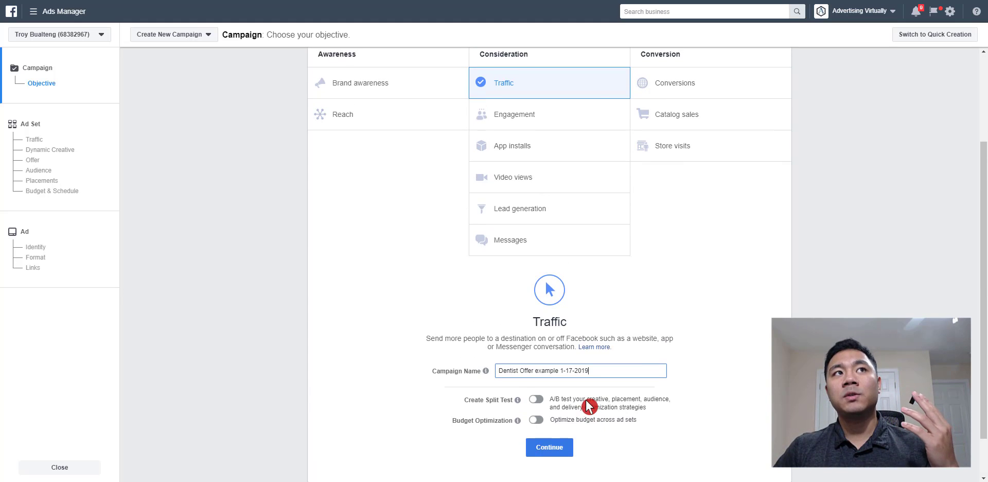
{"action": "left_click", "coordinate": [549, 447]}
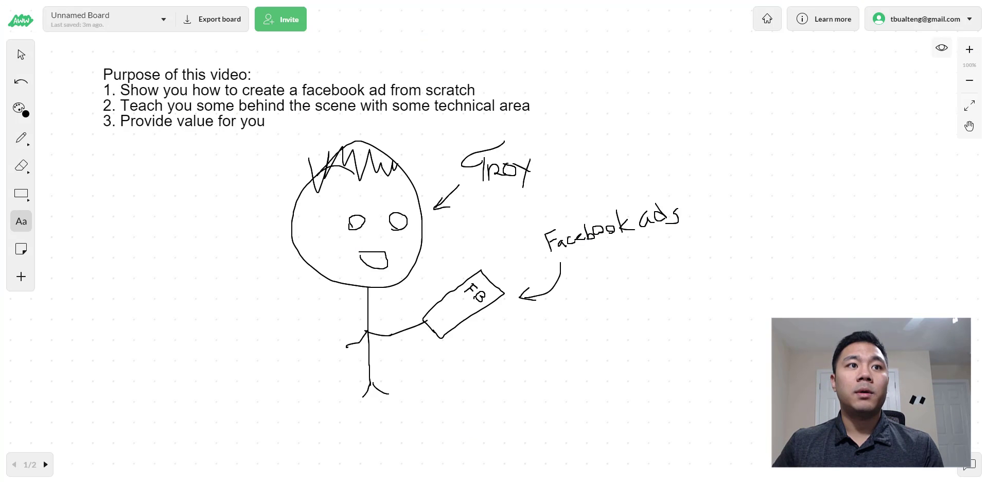
Switch to the whiteboard and show its second page.
{"action": "left_click", "coordinate": [45, 465]}
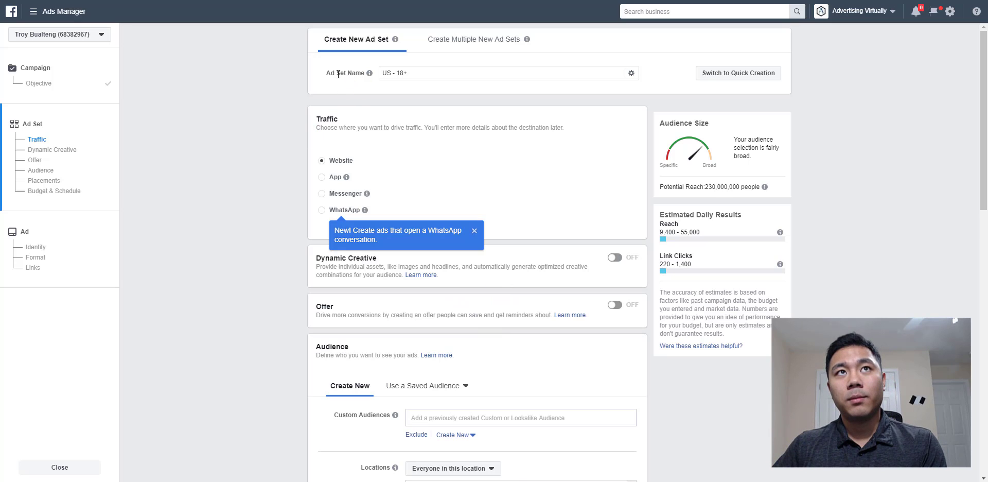
In Ads Manager, rename the new ad set "Soccers Mom 30 - 40 Indianapolis".
{"action": "double_click", "coordinate": [458, 77]}
{"action": "triple_click", "coordinate": [459, 77]}
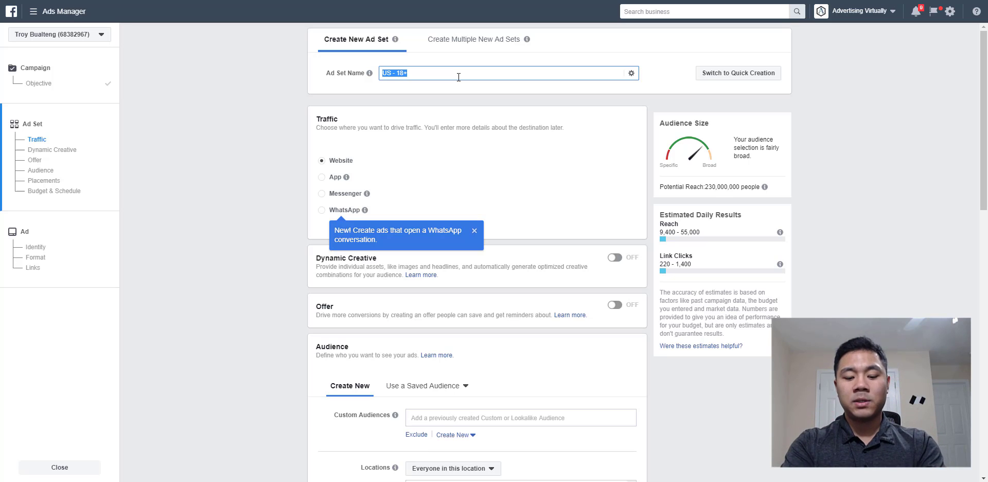
{"action": "type", "text": "Soccers "}
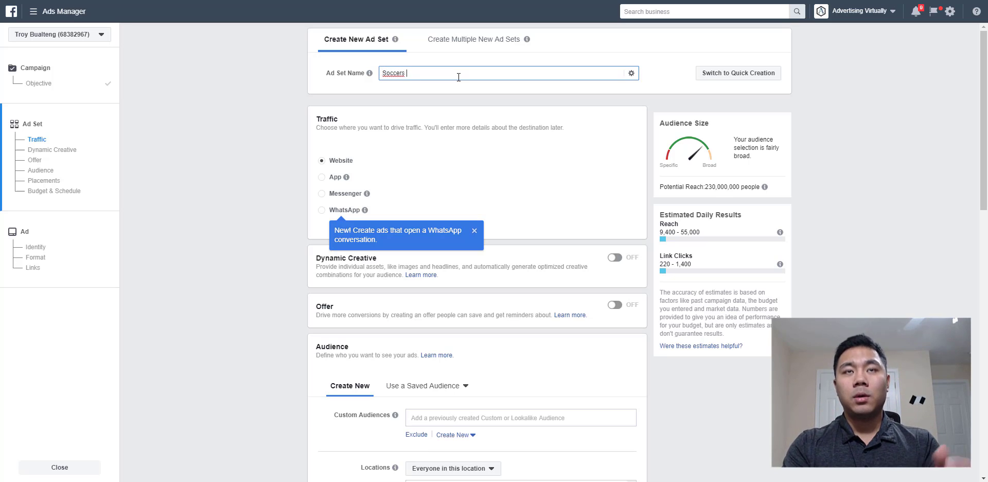
{"action": "type", "text": "Mom"}
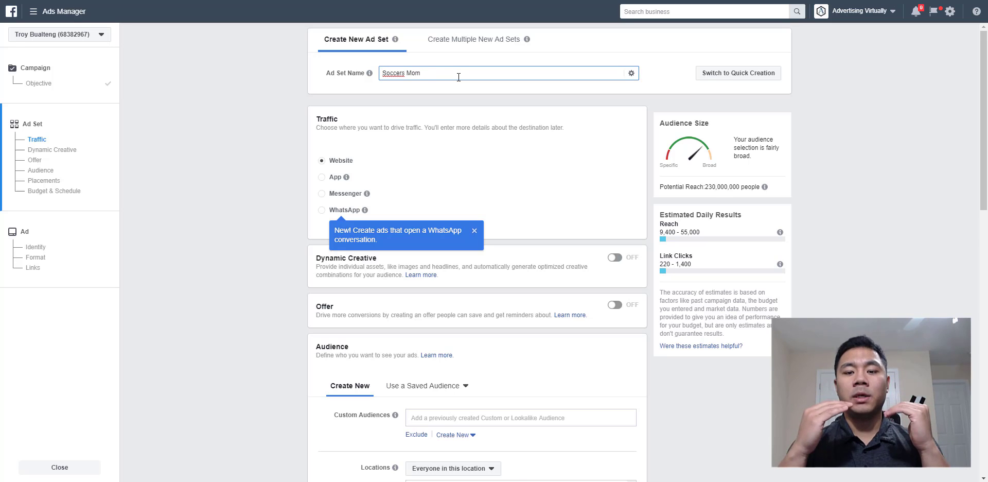
{"action": "type", "text": " 30 -"}
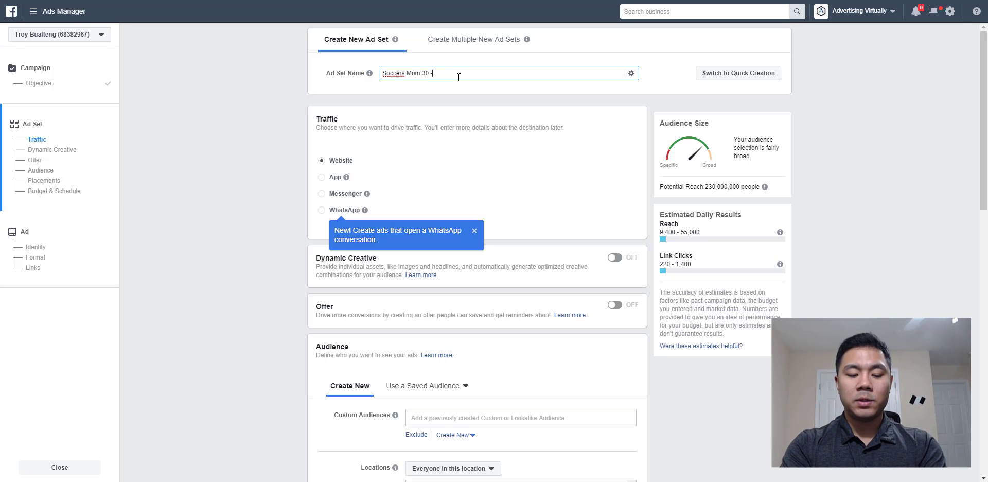
{"action": "type", "text": " 40"}
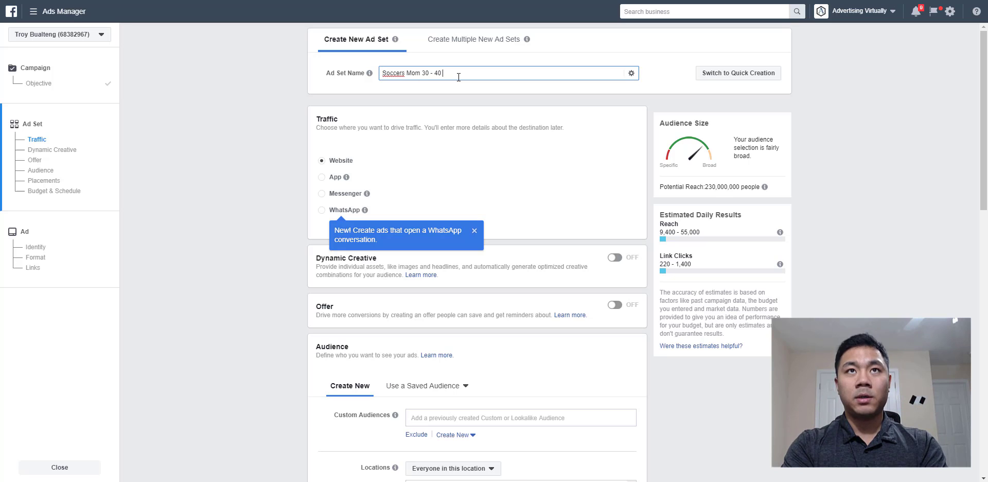
{"action": "type", "text": " Indianapolis"}
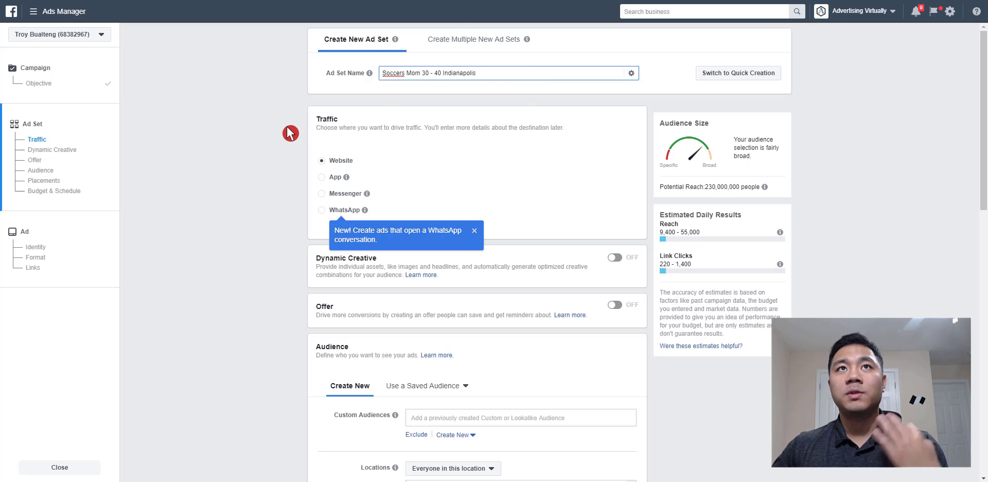
Set the audience location to the city of Indianapolis, Indiana, in place of the whole United States.
{"action": "scroll", "coordinate": [288, 135], "scroll_direction": "down", "scroll_amount": 3}
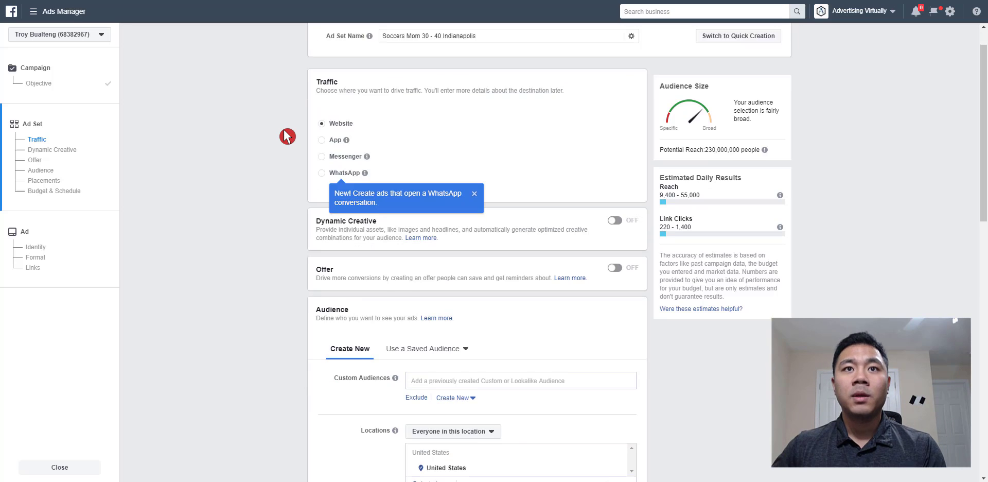
{"action": "scroll", "coordinate": [286, 139], "scroll_direction": "down", "scroll_amount": 2}
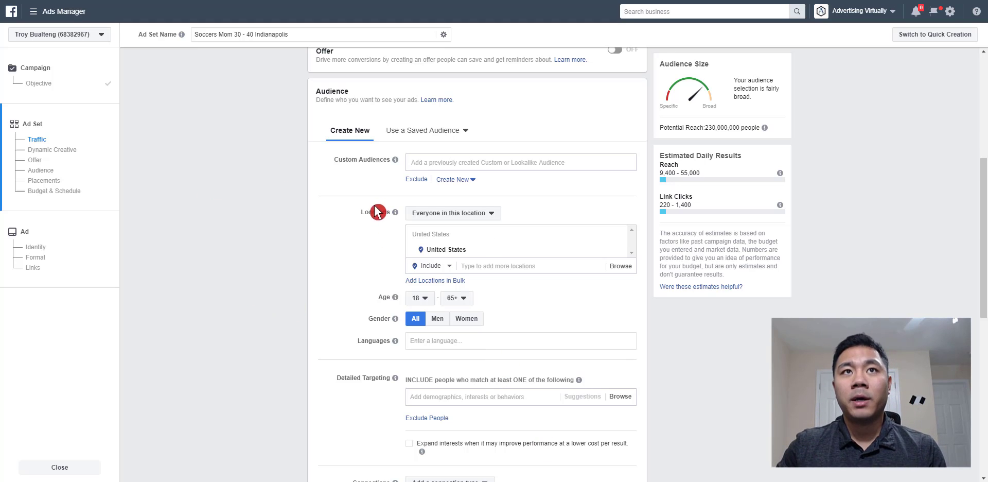
{"action": "left_click", "coordinate": [497, 278]}
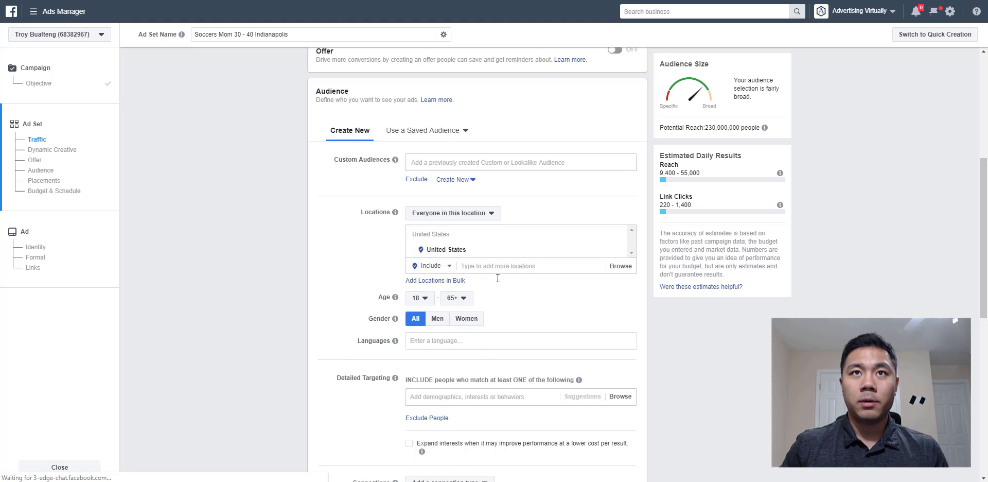
{"action": "type", "text": "indiana"}
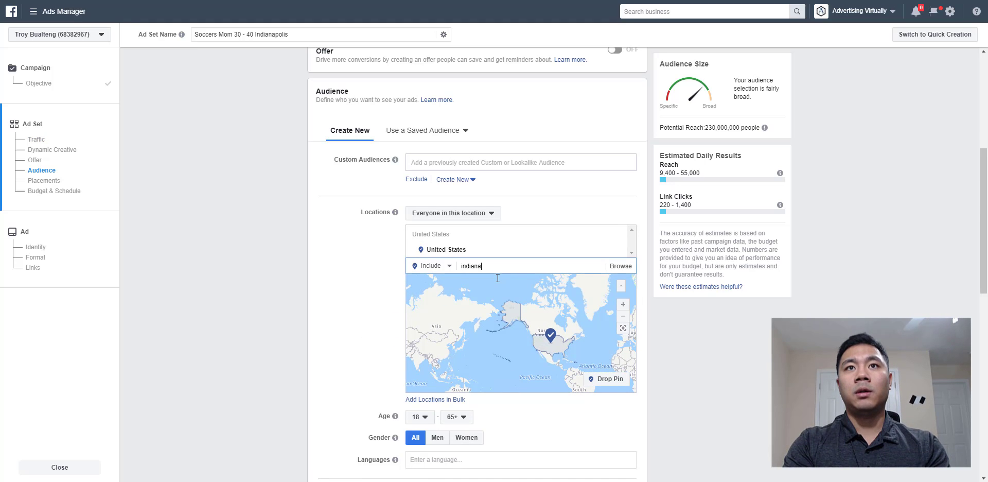
{"action": "type", "text": "polis"}
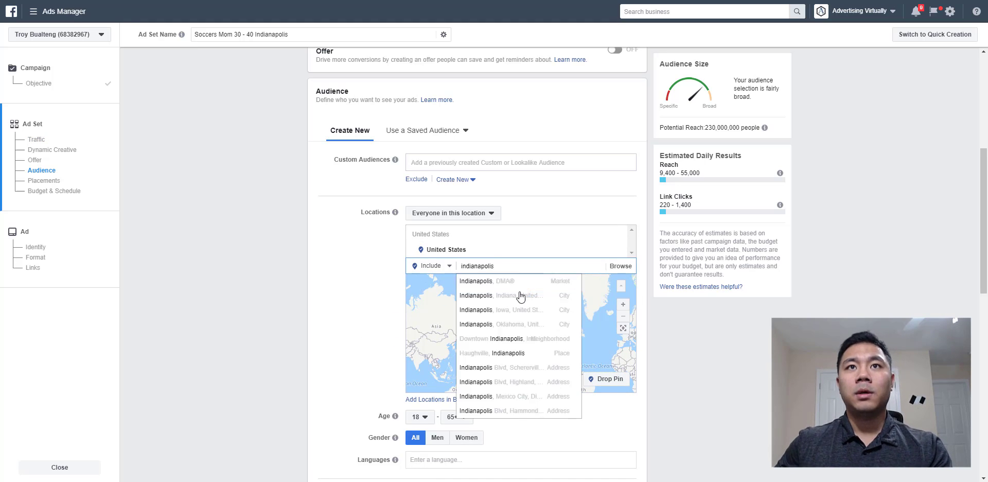
{"action": "left_click", "coordinate": [497, 302]}
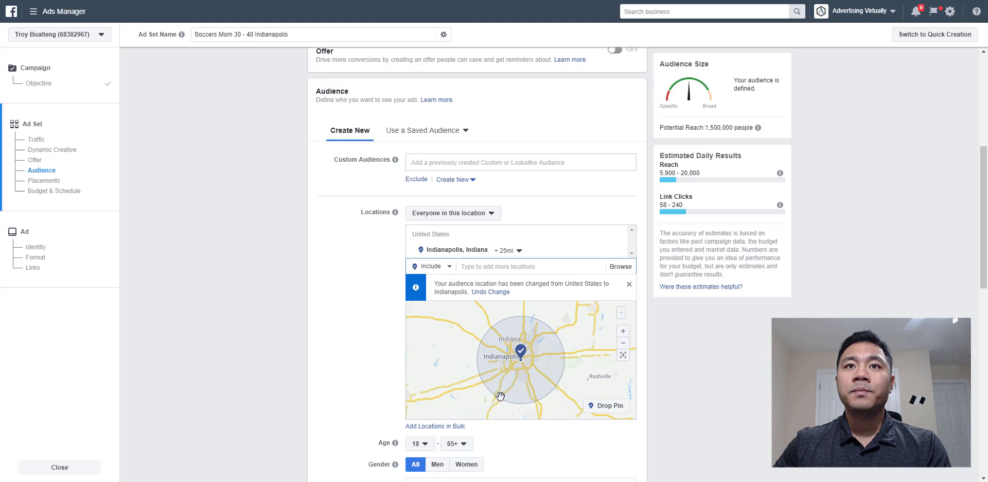
Set the radius around Indianapolis to 17 miles for the targeted location.
{"action": "left_click", "coordinate": [517, 252]}
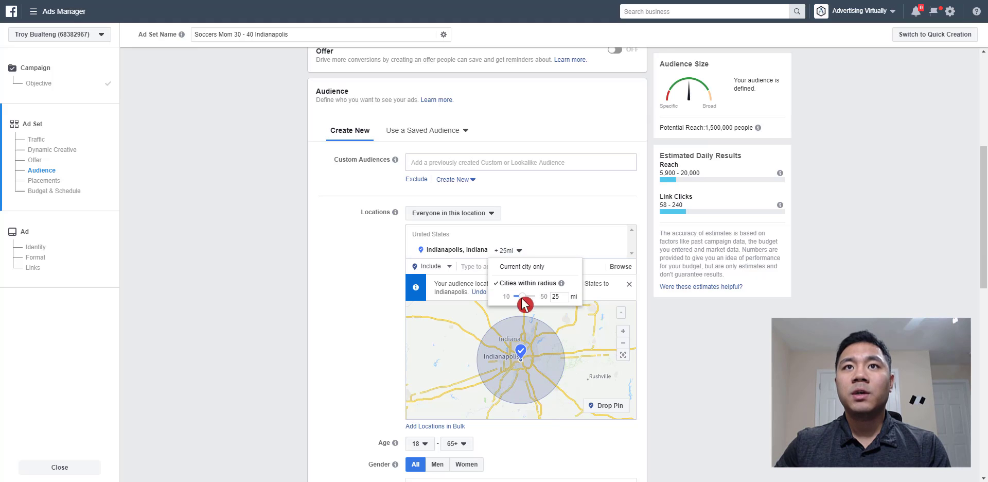
{"action": "left_click_drag", "start_coordinate": [523, 297], "coordinate": [520, 298]}
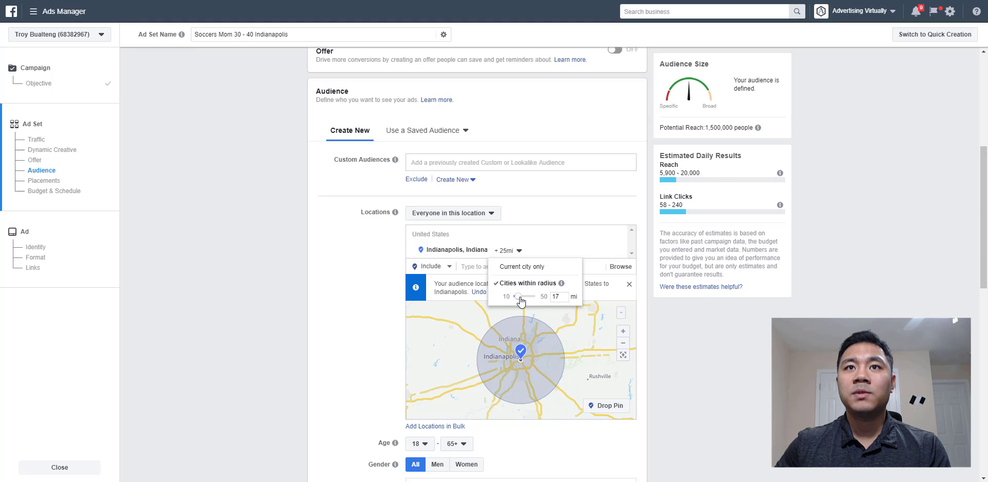
{"action": "left_click", "coordinate": [541, 353]}
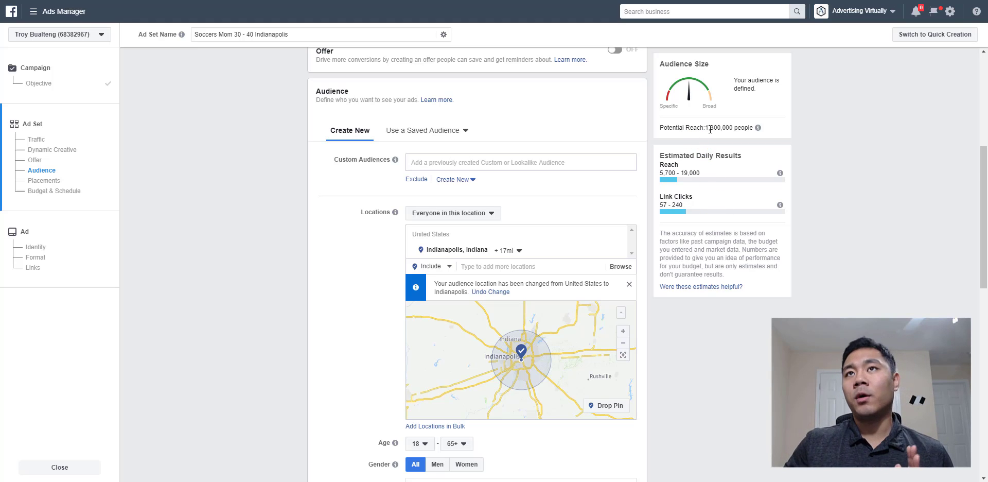
{"action": "left_click", "coordinate": [728, 145]}
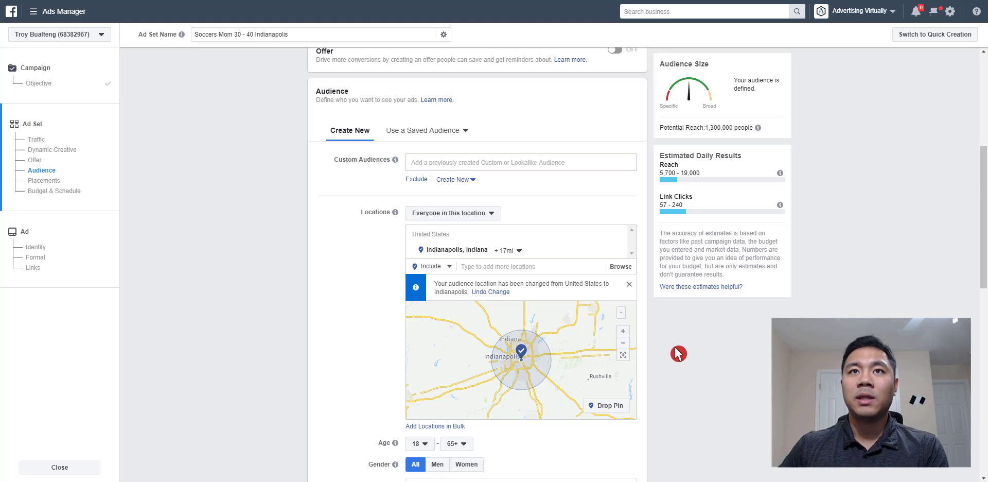
Restrict the audience's age range to 30 through 40.
{"action": "scroll", "coordinate": [647, 347], "scroll_direction": "down", "scroll_amount": 3}
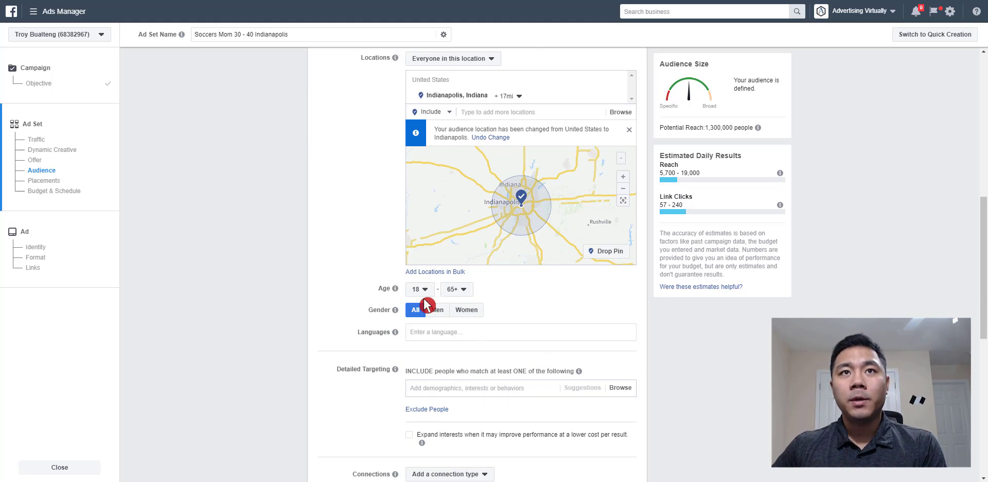
{"action": "left_click", "coordinate": [419, 289]}
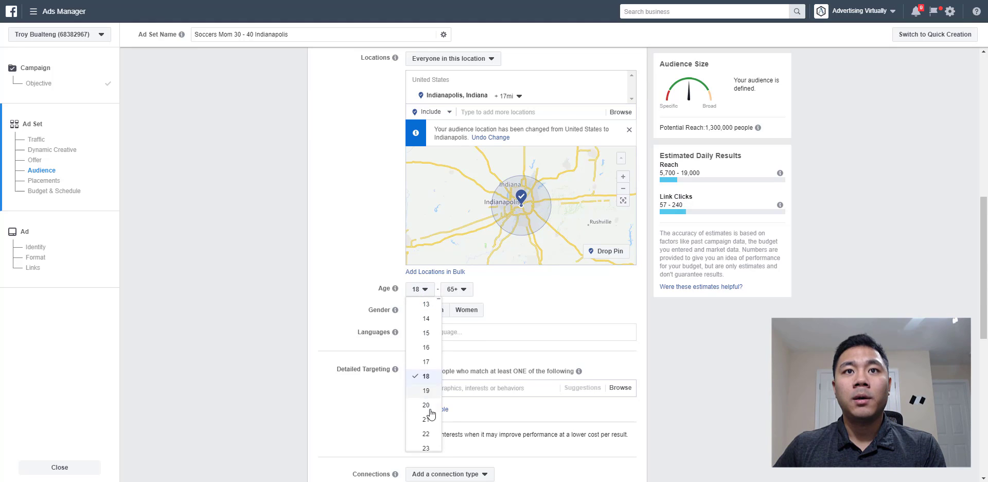
{"action": "scroll", "coordinate": [427, 391], "scroll_direction": "down", "scroll_amount": 2}
{"action": "scroll", "coordinate": [430, 435], "scroll_direction": "down", "scroll_amount": 2}
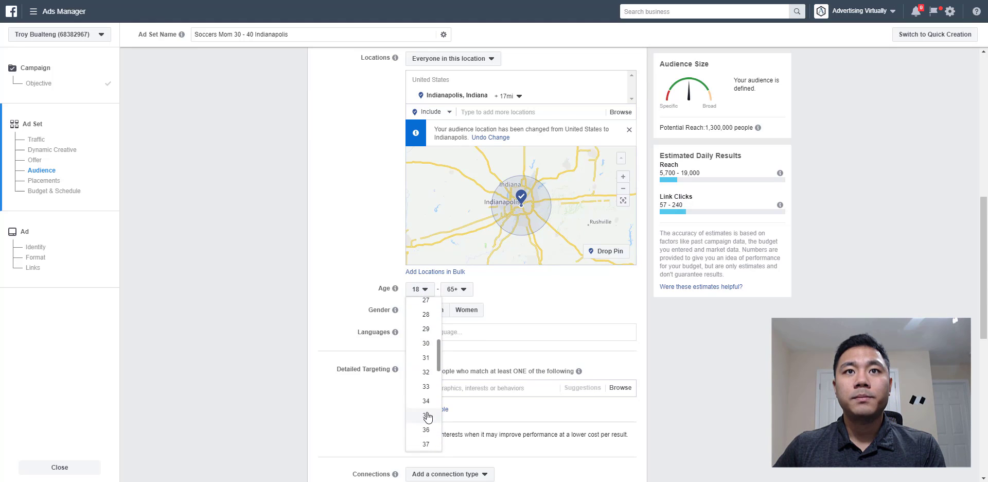
{"action": "left_click", "coordinate": [460, 290]}
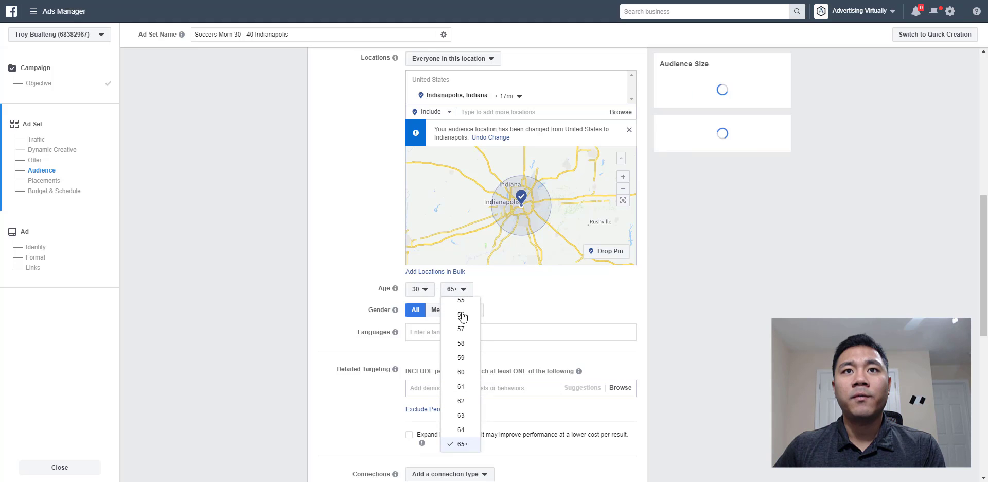
{"action": "left_click_drag", "start_coordinate": [477, 422], "coordinate": [444, 365]}
{"action": "scroll", "coordinate": [452, 360], "scroll_direction": "up", "scroll_amount": 5}
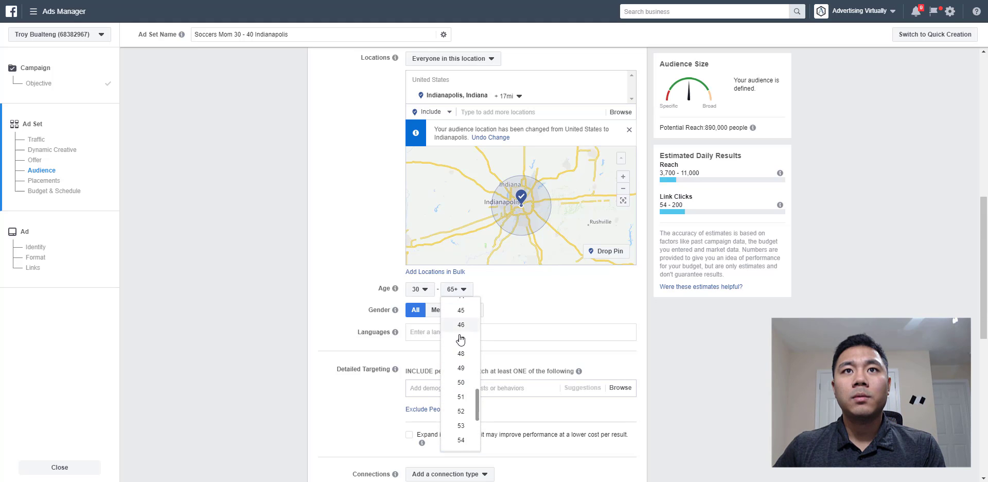
{"action": "left_click", "coordinate": [462, 342]}
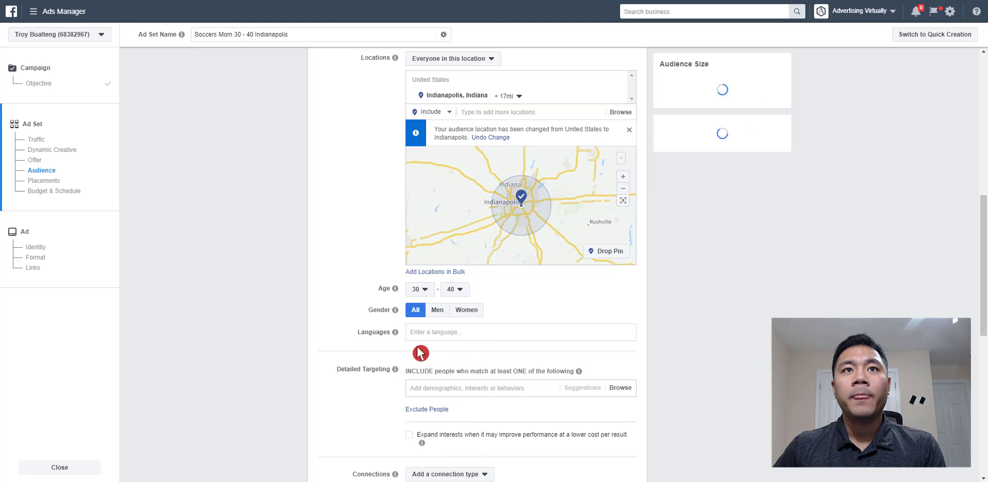
Limit the audience's gender to women and set its language to English (All).
{"action": "left_click", "coordinate": [466, 310]}
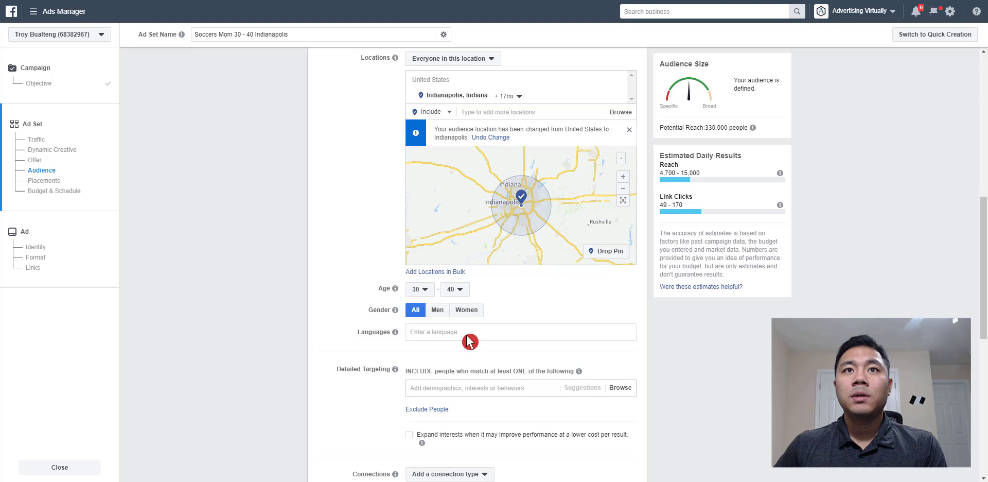
{"action": "left_click", "coordinate": [440, 334]}
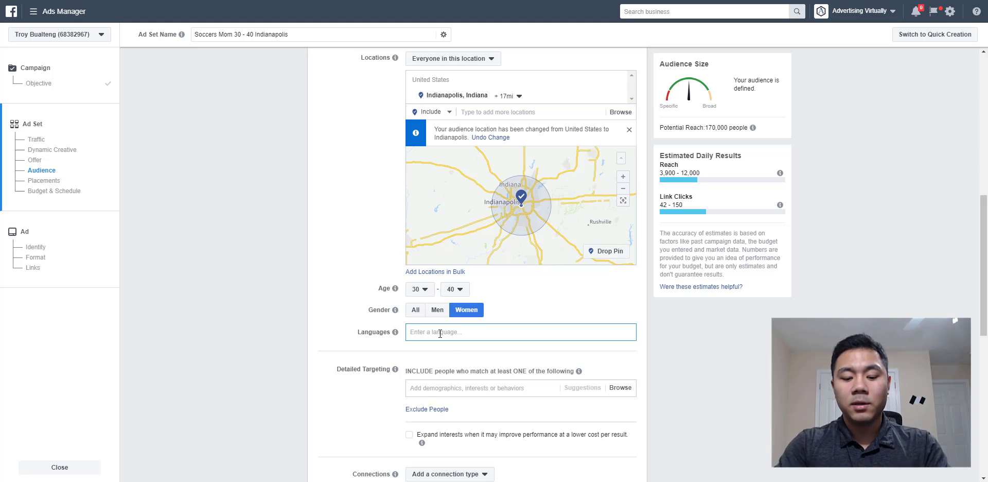
{"action": "type", "text": "english"}
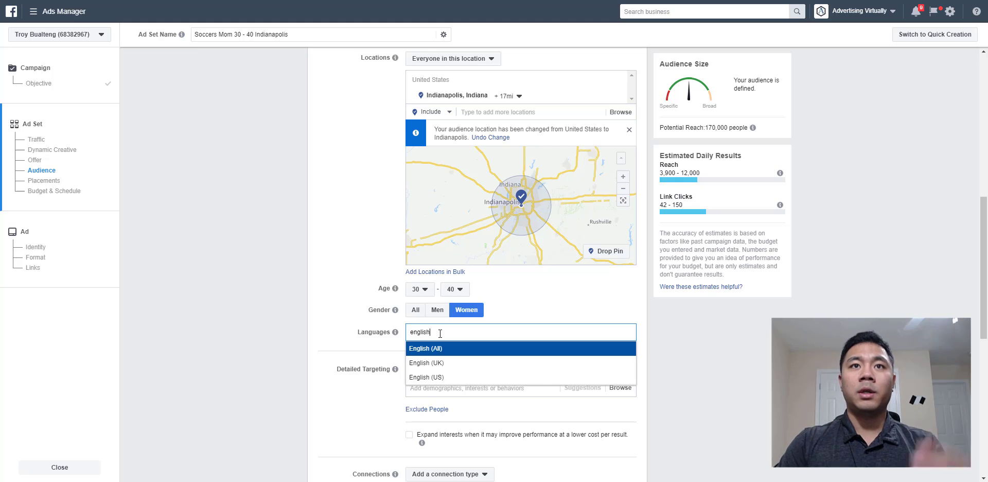
{"action": "key", "text": "Return"}
{"action": "left_click", "coordinate": [387, 381]}
{"action": "scroll", "coordinate": [389, 387], "scroll_direction": "down", "scroll_amount": 3}
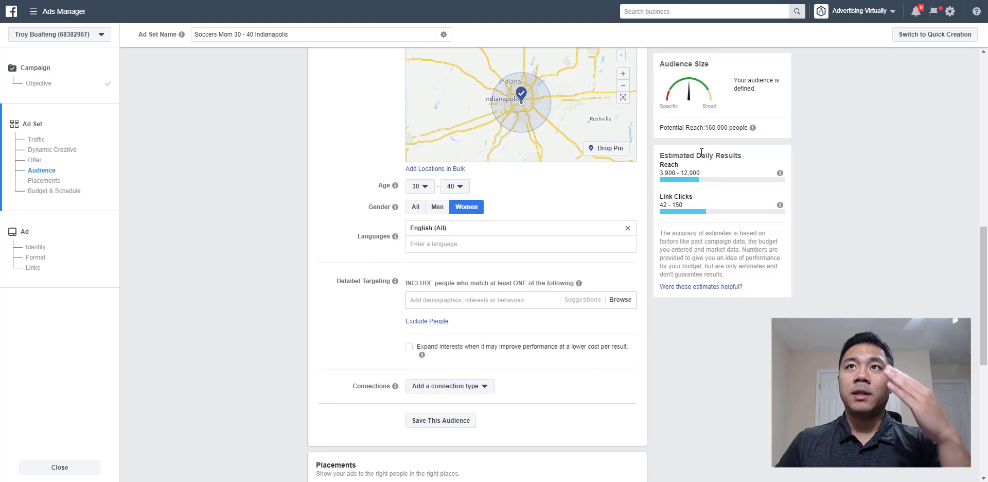
{"action": "left_click_drag", "start_coordinate": [705, 126], "coordinate": [748, 127]}
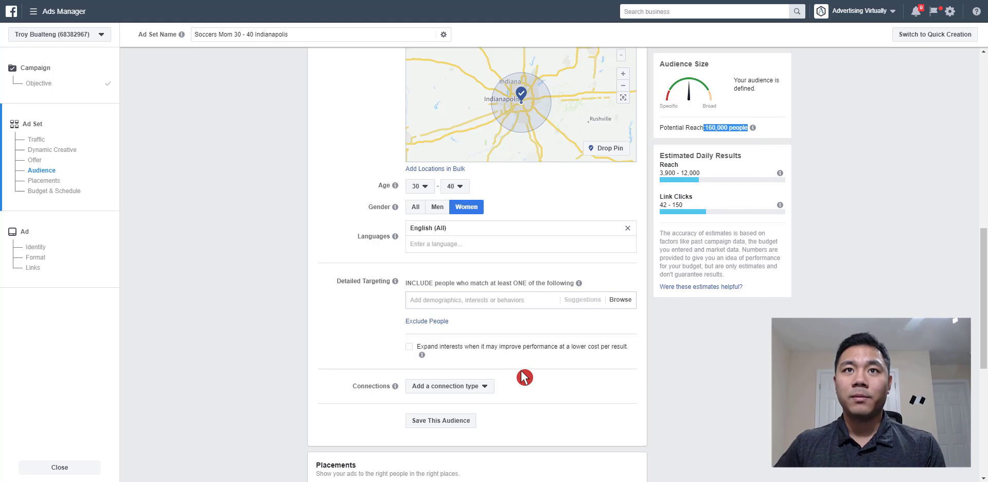
Include people interested in Association football (Soccer) in the audience's detailed targeting.
{"action": "scroll", "coordinate": [524, 375], "scroll_direction": "down", "scroll_amount": 2}
{"action": "scroll", "coordinate": [524, 375], "scroll_direction": "up", "scroll_amount": 1}
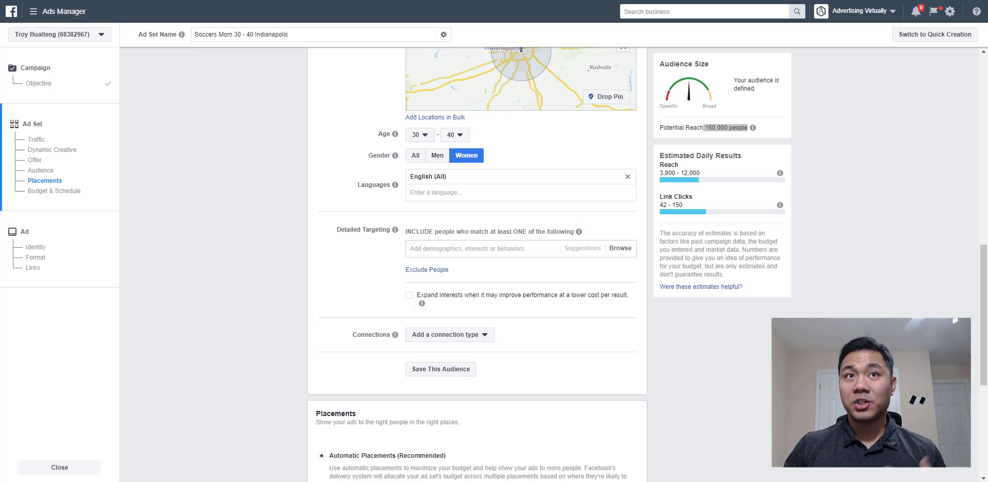
{"action": "left_click", "coordinate": [435, 248]}
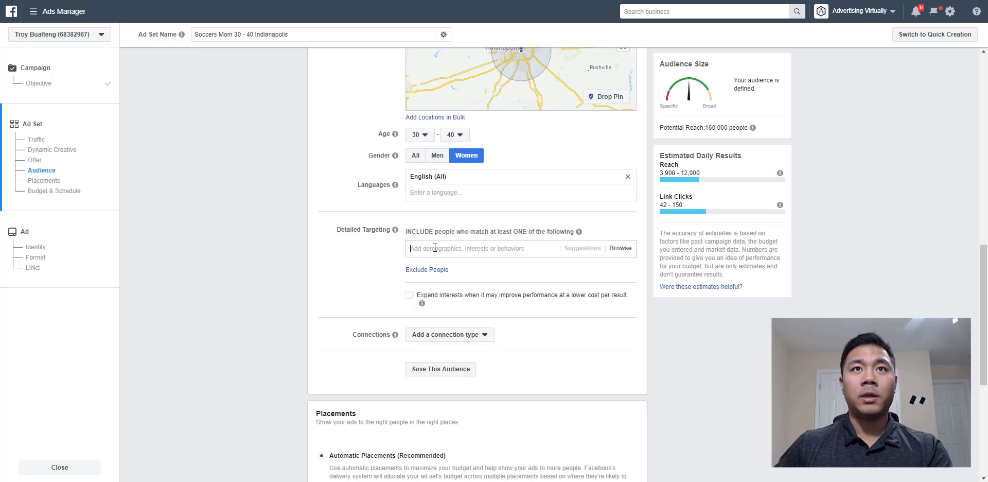
{"action": "type", "text": "soccer"}
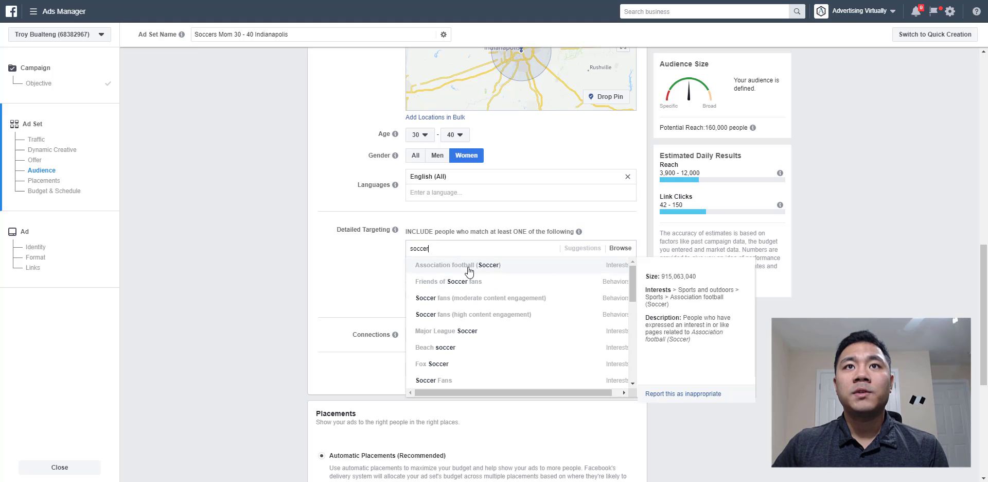
{"action": "left_click", "coordinate": [469, 271]}
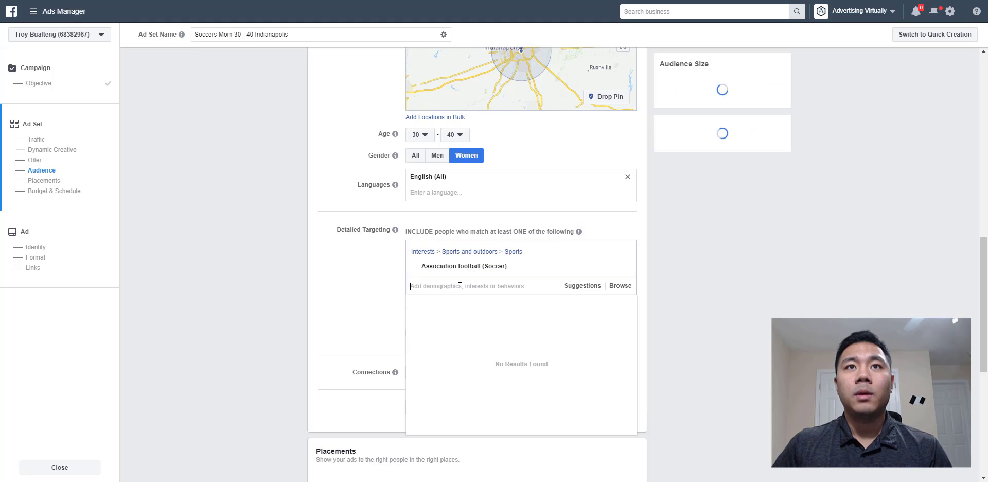
Add the behaviors Soccer fans (moderate content engagement) and Soccer fans (high content engagement) to the same targeting group, and check the potential reach.
{"action": "type", "text": "soccer"}
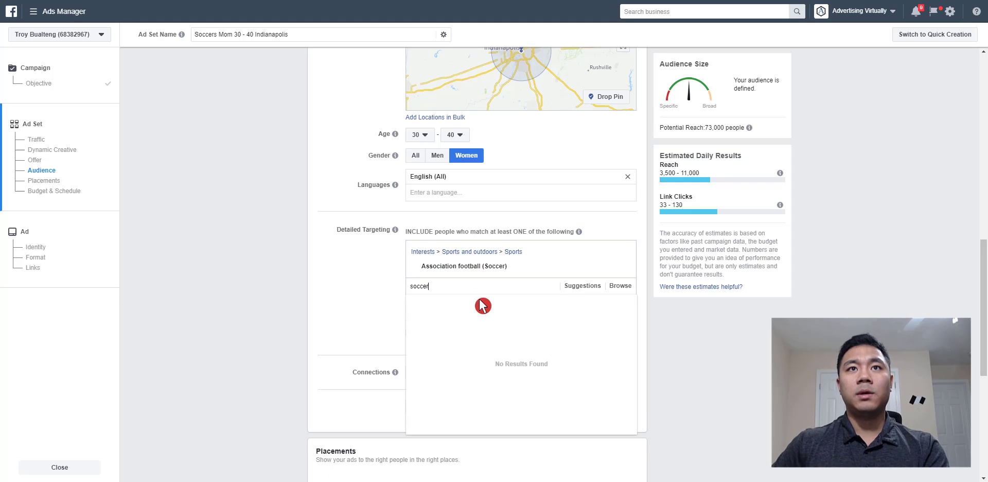
{"action": "left_click", "coordinate": [471, 318]}
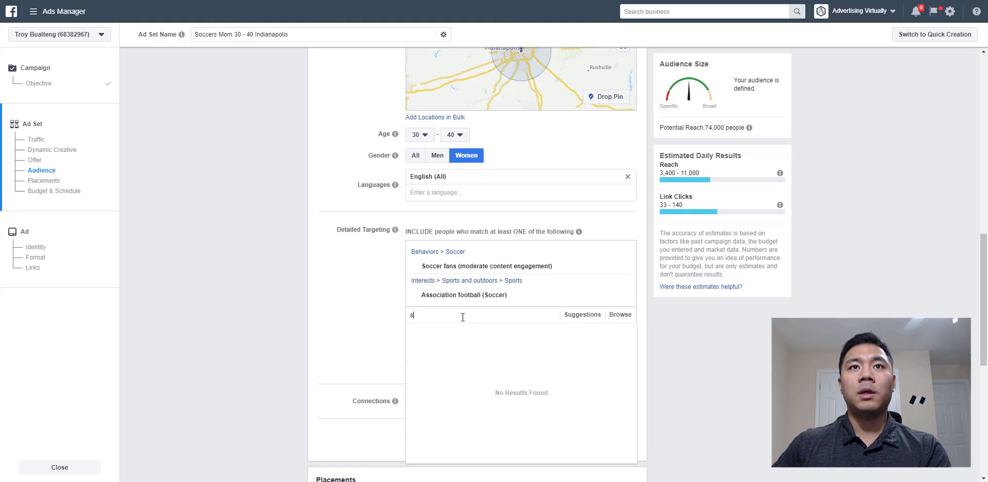
{"action": "type", "text": "soccer"}
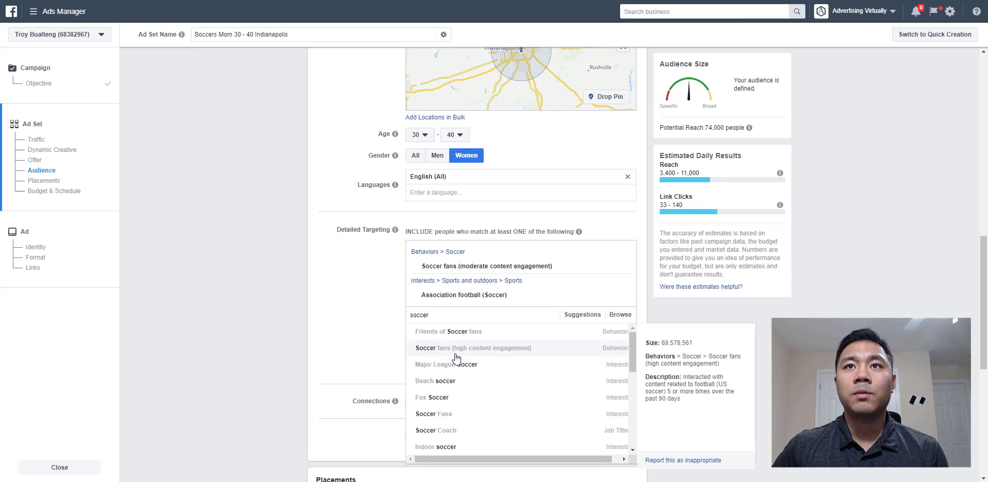
{"action": "left_click", "coordinate": [455, 354]}
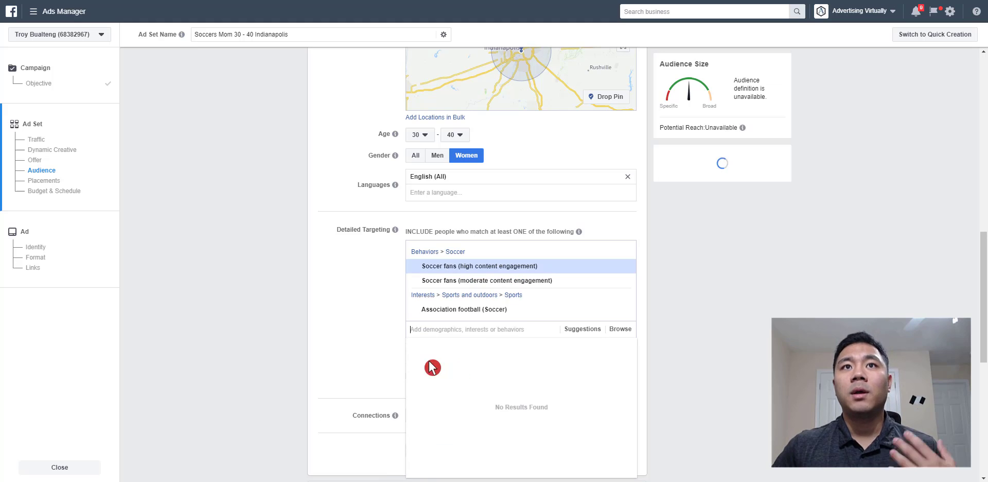
{"action": "left_click", "coordinate": [383, 325]}
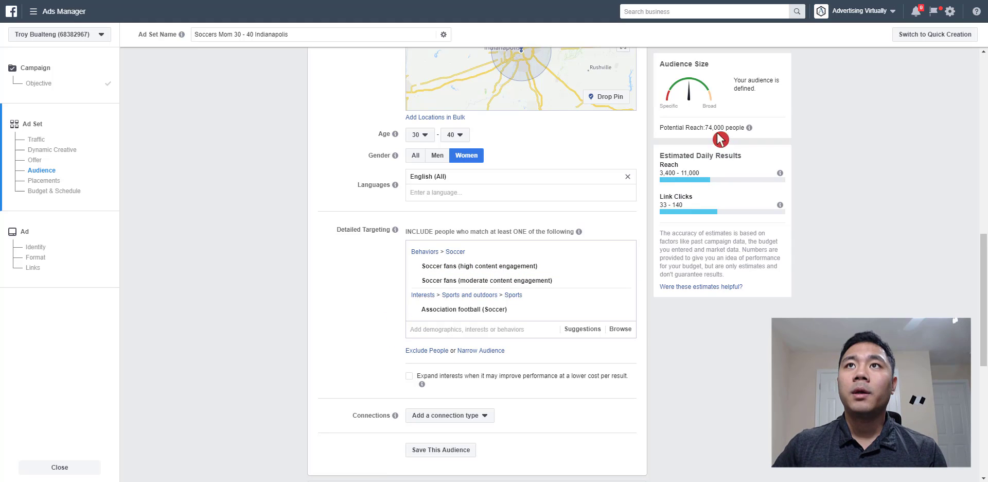
{"action": "left_click_drag", "start_coordinate": [706, 127], "coordinate": [744, 129]}
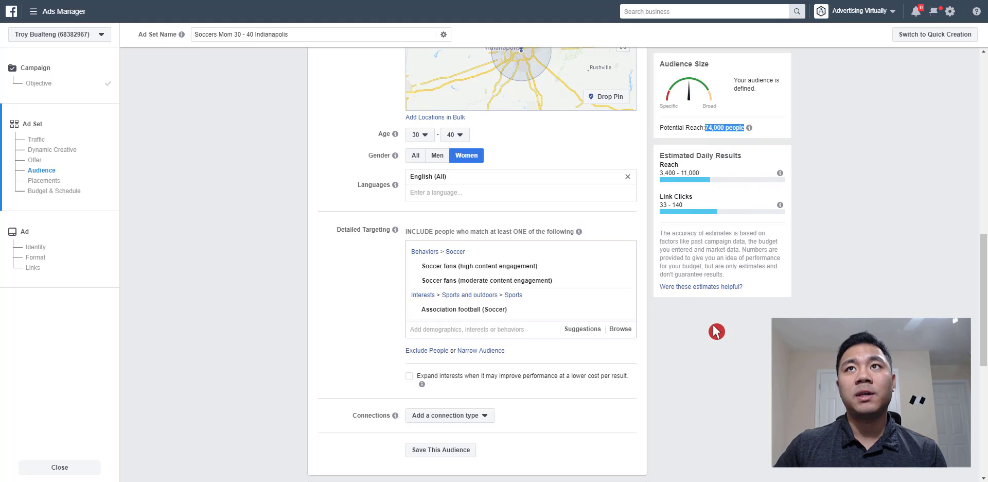
{"action": "left_click", "coordinate": [717, 331]}
Narrow the audience so people must also match Parents with teenagers (13-18 years) or Parents with preteens (08-12 years).
{"action": "scroll", "coordinate": [473, 301], "scroll_direction": "down", "scroll_amount": 2}
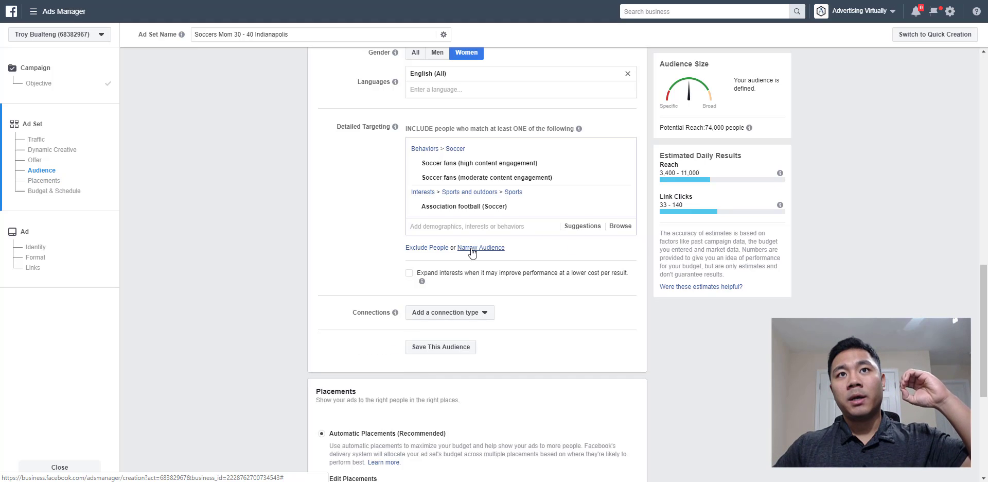
{"action": "left_click", "coordinate": [470, 247]}
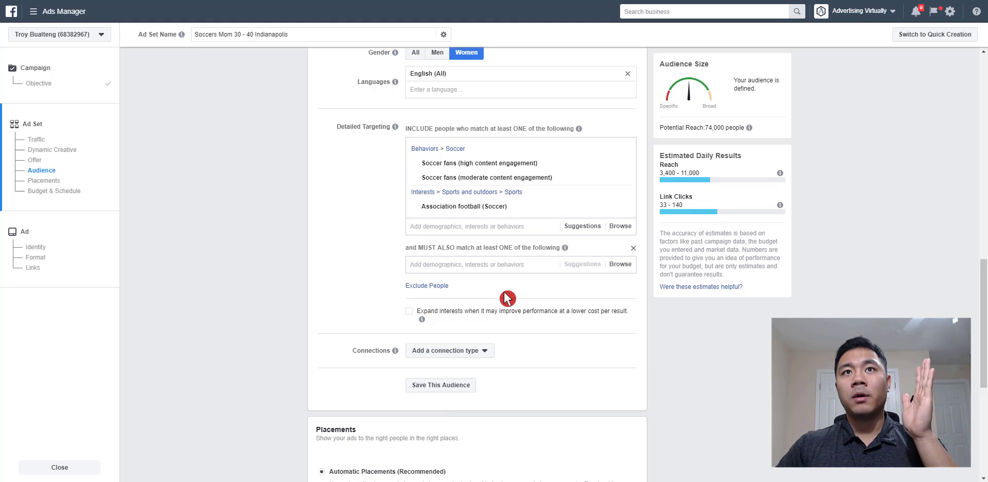
{"action": "left_click", "coordinate": [494, 266]}
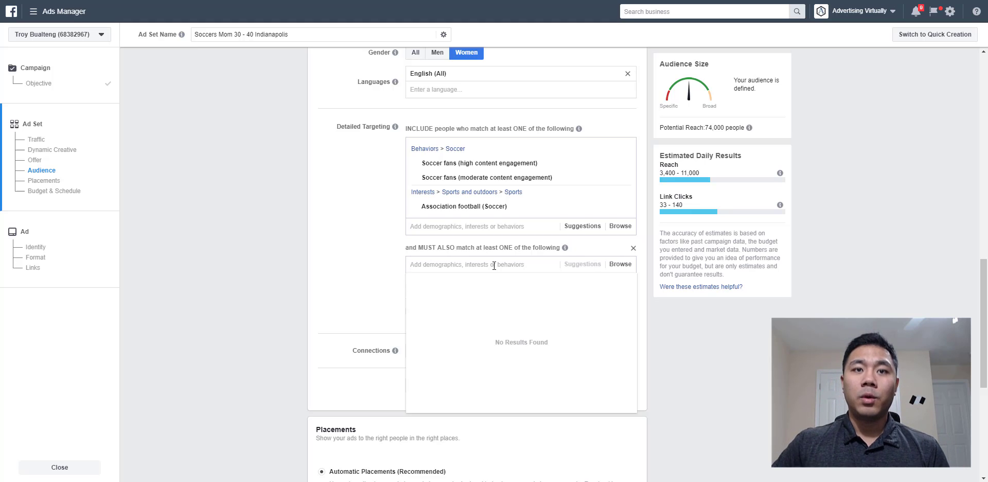
{"action": "type", "text": "parents"}
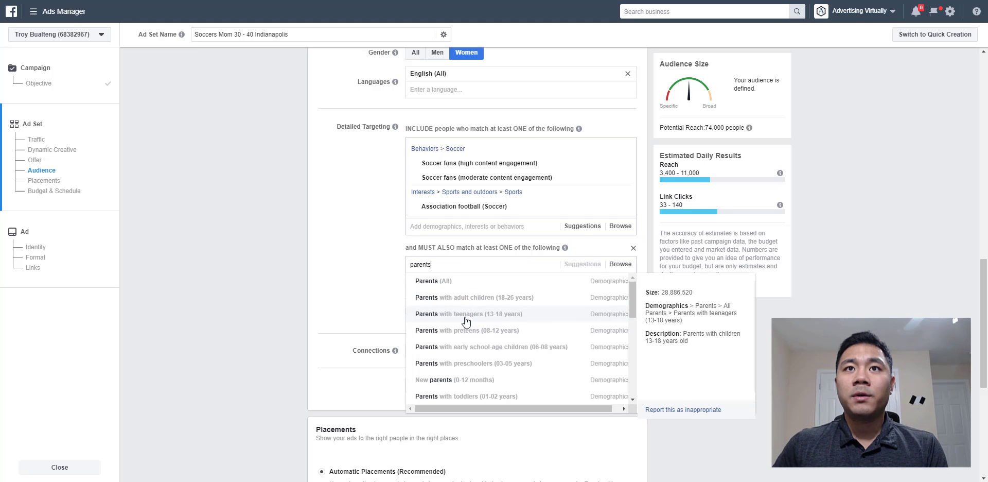
{"action": "left_click", "coordinate": [465, 322]}
{"action": "type", "text": "pa"}
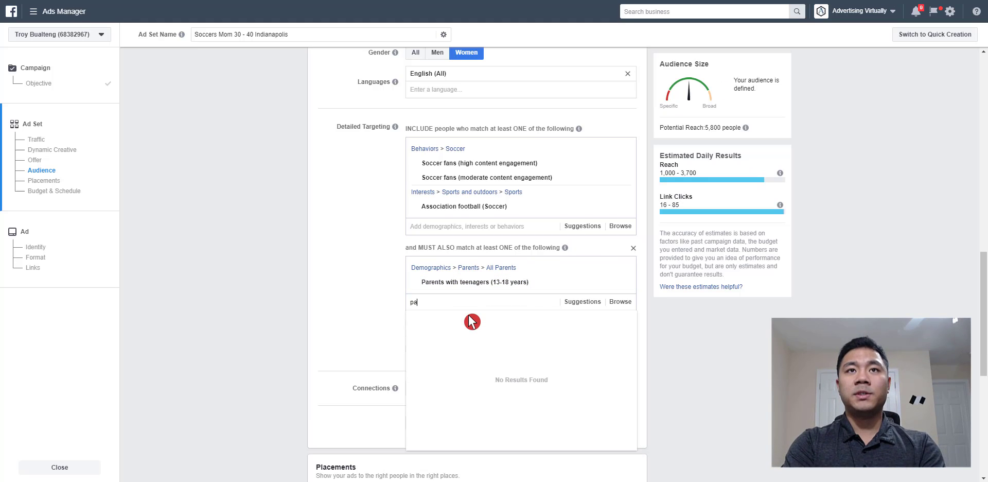
{"action": "type", "text": "rents"}
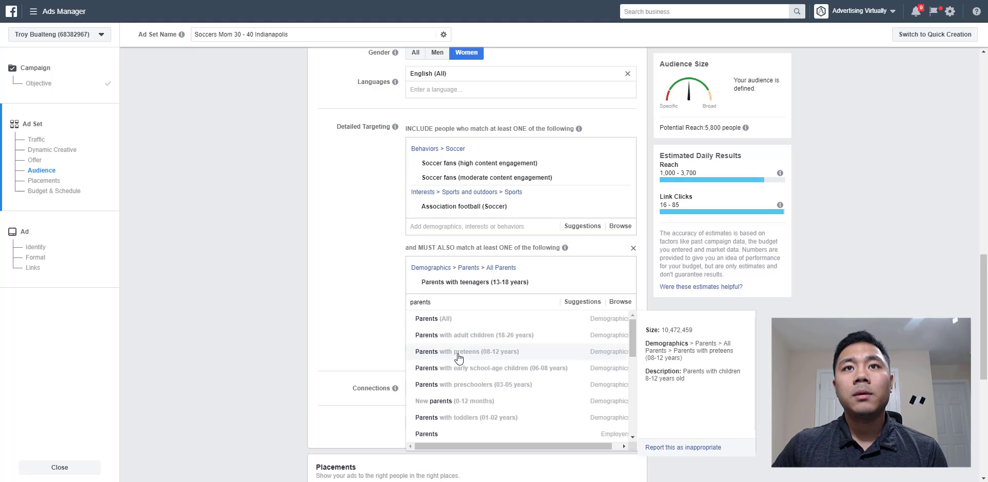
{"action": "left_click", "coordinate": [458, 353]}
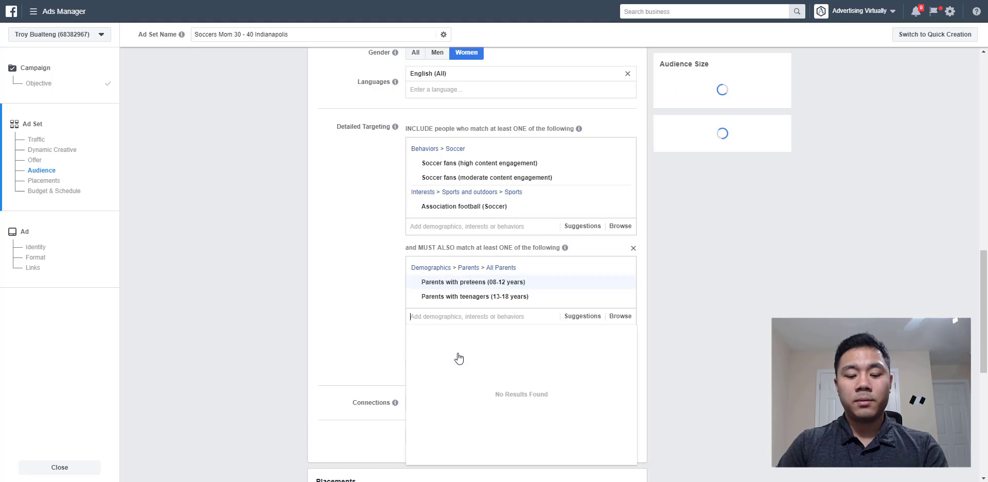
Add Parents with preschoolers (03-05 years) and Parents with early school-age children (06-08 years) to the parents condition.
{"action": "key", "text": "BackSpace"}
{"action": "key", "text": "BackSpace"}
{"action": "type", "text": "ts"}
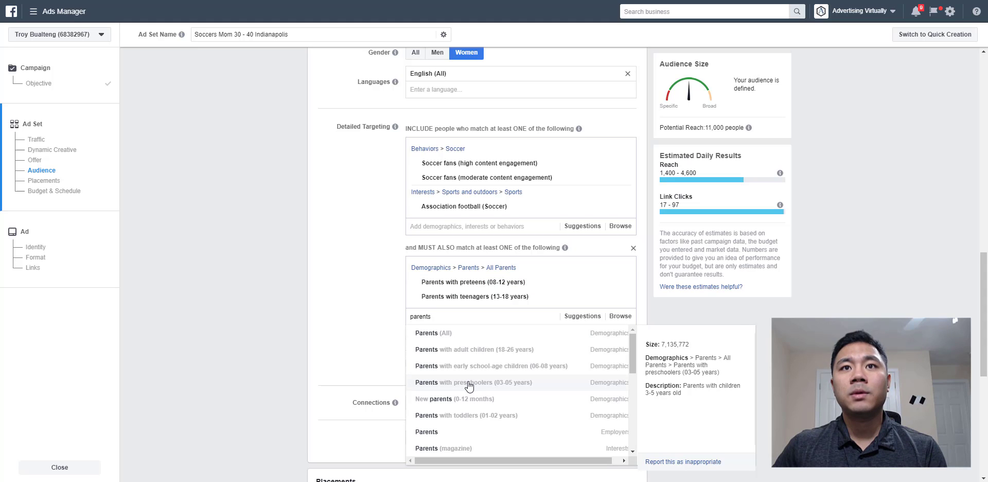
{"action": "left_click", "coordinate": [468, 383]}
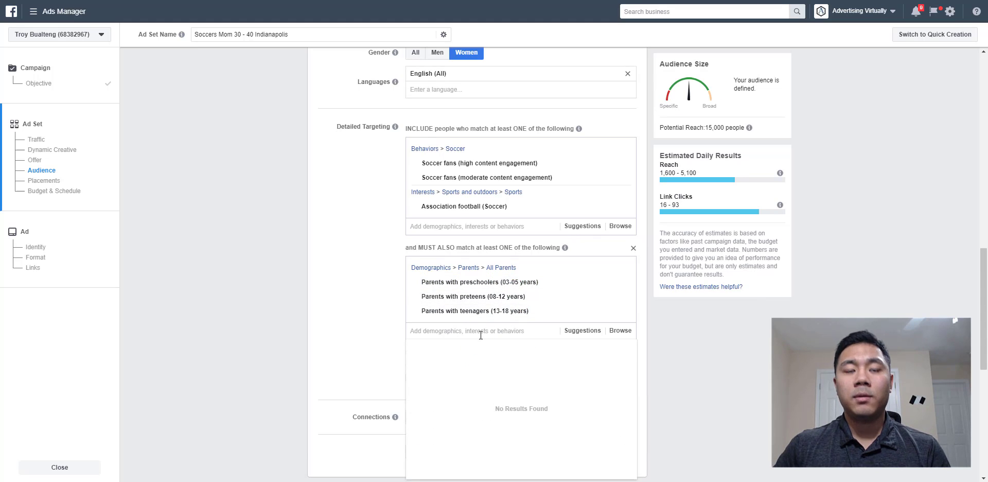
{"action": "type", "text": "parents"}
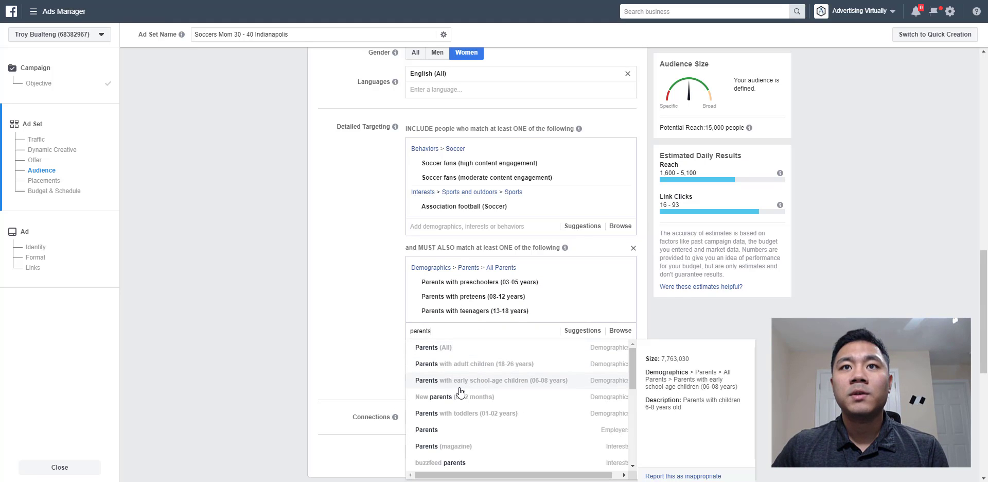
{"action": "left_click", "coordinate": [460, 383]}
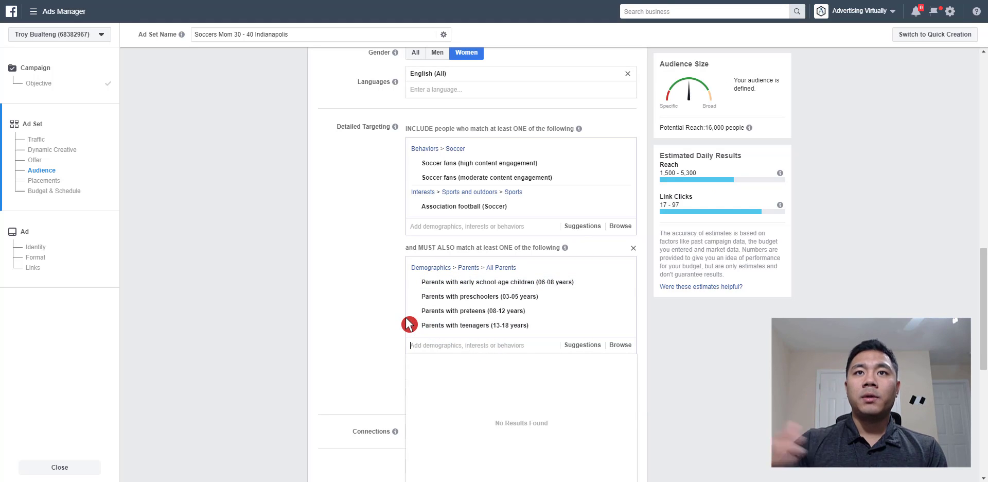
{"action": "left_click", "coordinate": [380, 328]}
Narrow the audience further with the demographic Household income: top 25%-50% of ZIP codes (US).
{"action": "scroll", "coordinate": [380, 327], "scroll_direction": "down", "scroll_amount": 1}
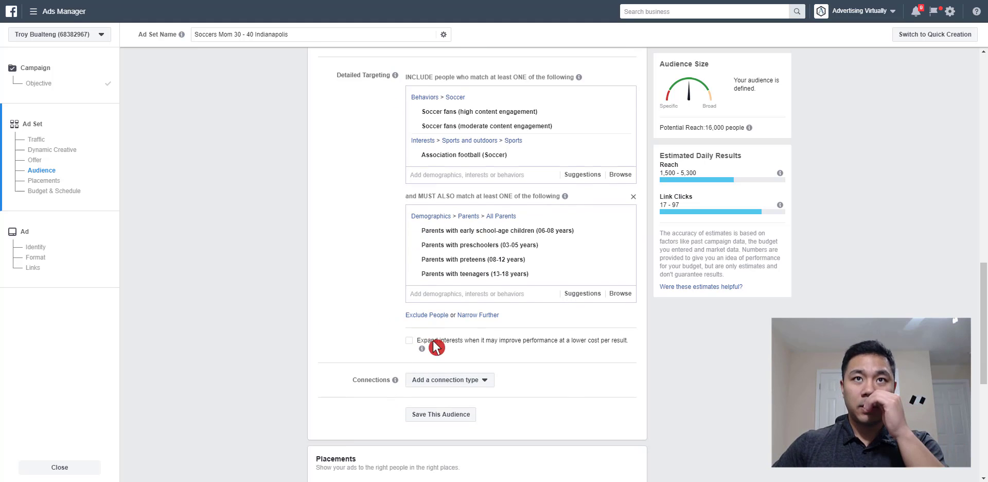
{"action": "left_click", "coordinate": [463, 315]}
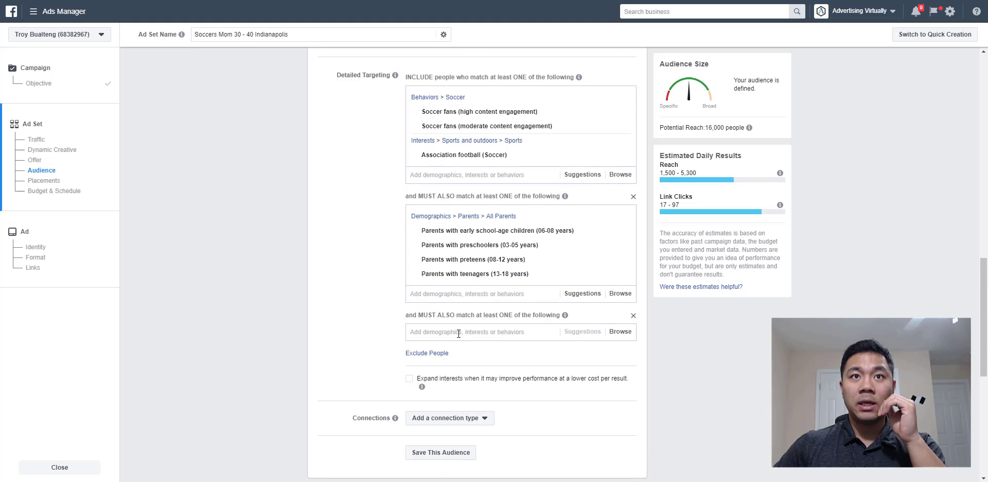
{"action": "left_click", "coordinate": [458, 332]}
{"action": "type", "text": "income"}
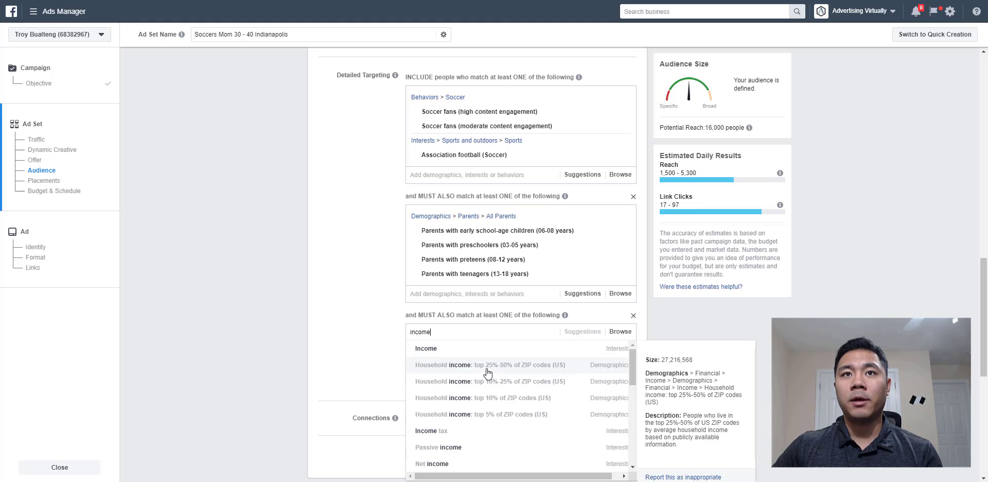
{"action": "left_click", "coordinate": [488, 366]}
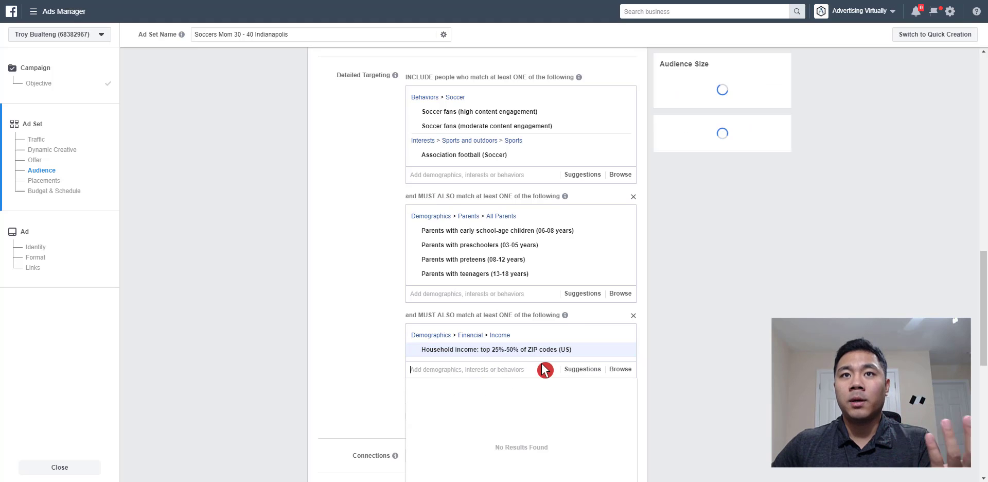
Add household income top 10%-25%, top 10% and top 5% of ZIP codes (US) to the income condition.
{"action": "left_click", "coordinate": [620, 369]}
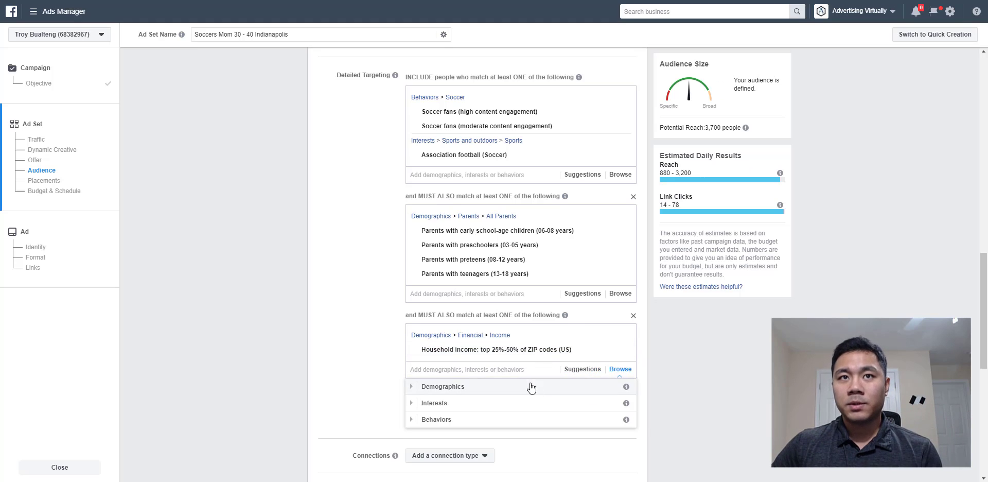
{"action": "left_click", "coordinate": [471, 387]}
{"action": "scroll", "coordinate": [463, 419], "scroll_direction": "down", "scroll_amount": 2}
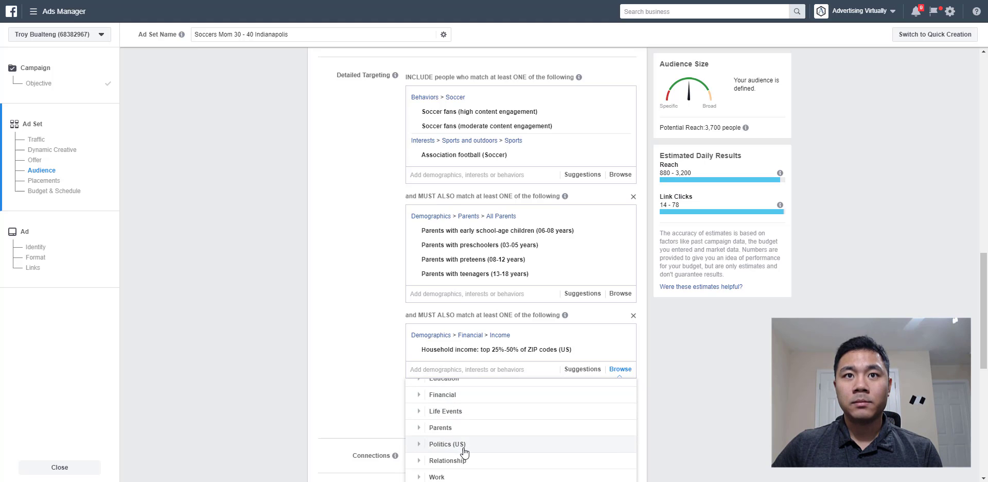
{"action": "scroll", "coordinate": [463, 448], "scroll_direction": "down", "scroll_amount": 3}
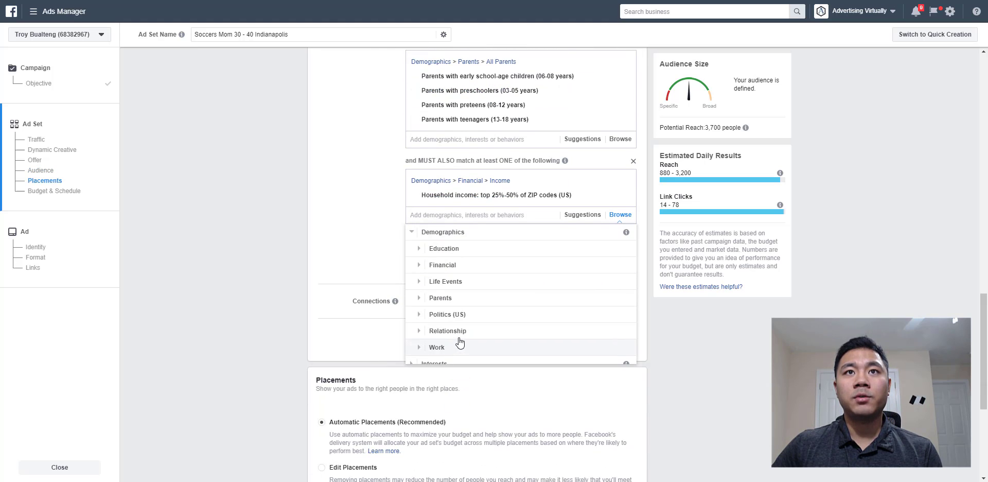
{"action": "scroll", "coordinate": [458, 329], "scroll_direction": "up", "scroll_amount": 2}
{"action": "left_click", "coordinate": [456, 369]}
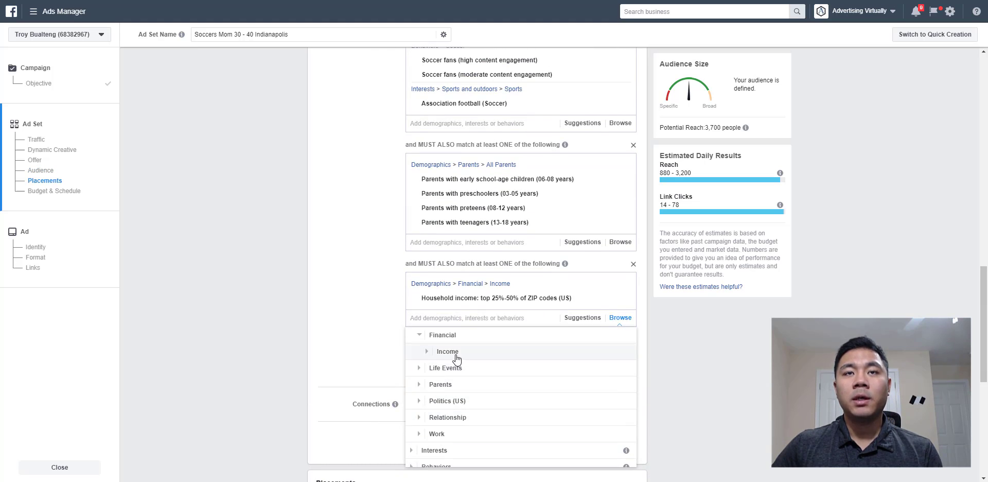
{"action": "left_click", "coordinate": [448, 351]}
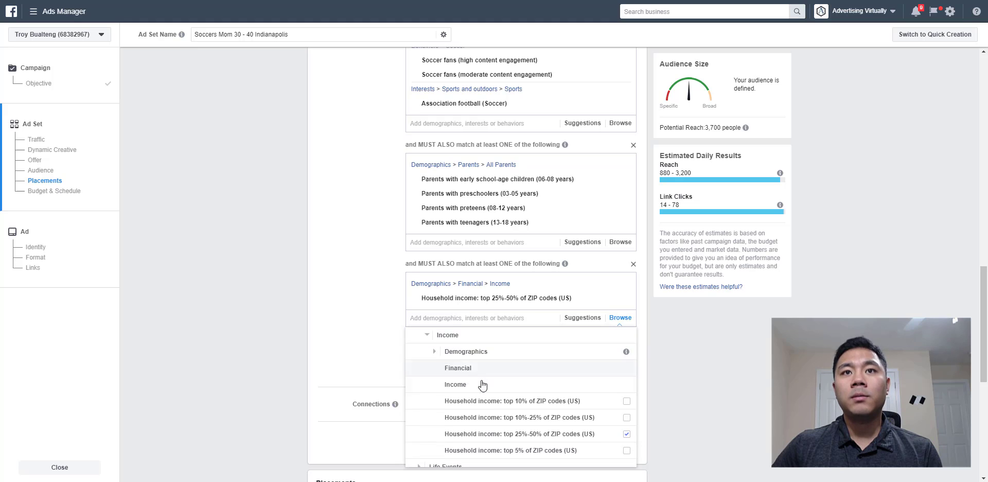
{"action": "left_click", "coordinate": [520, 418]}
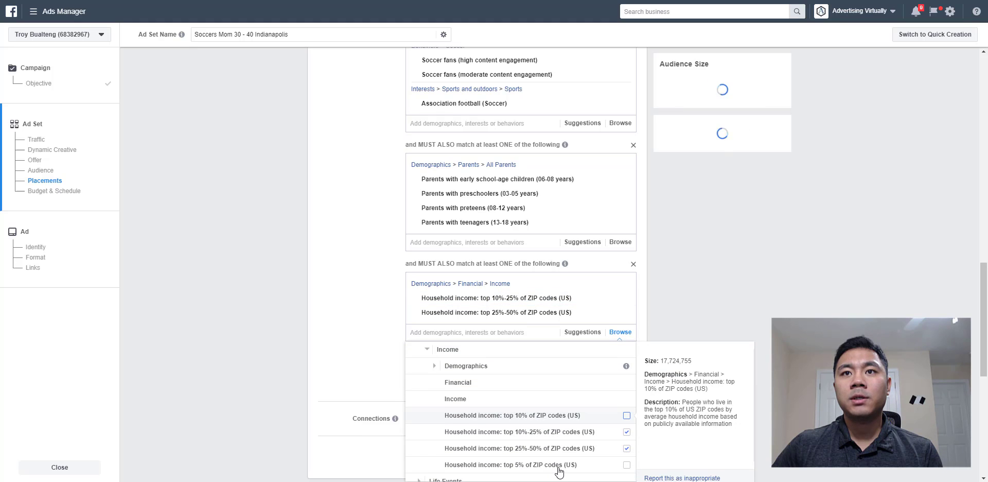
{"action": "left_click", "coordinate": [554, 416]}
{"action": "scroll", "coordinate": [555, 441], "scroll_direction": "down", "scroll_amount": 1}
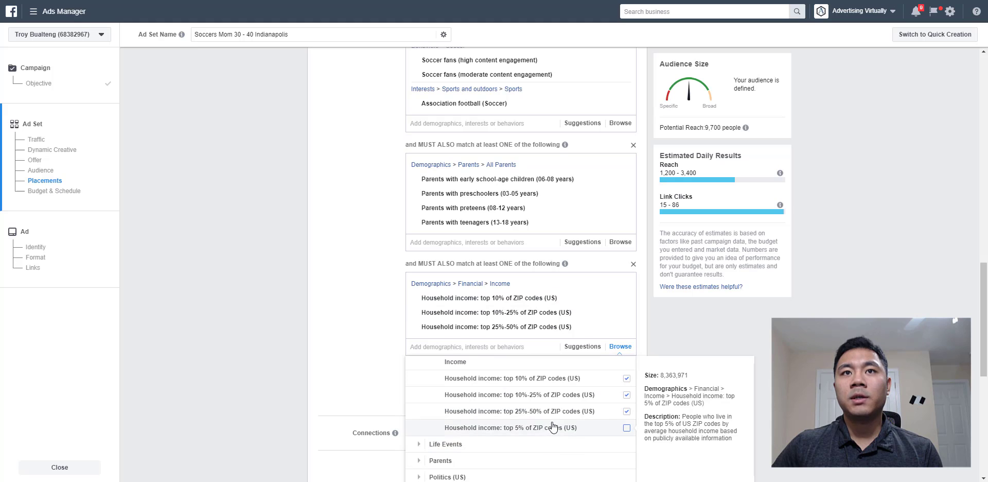
{"action": "left_click", "coordinate": [552, 428]}
{"action": "left_click", "coordinate": [364, 368]}
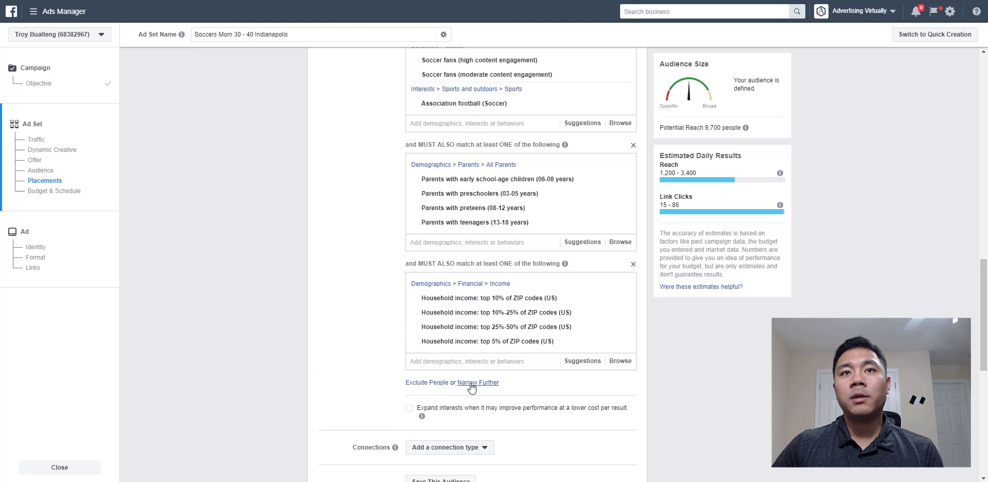
Narrow the audience further with the purchase behavior Engaged Shoppers, and check the potential reach.
{"action": "left_click", "coordinate": [470, 383]}
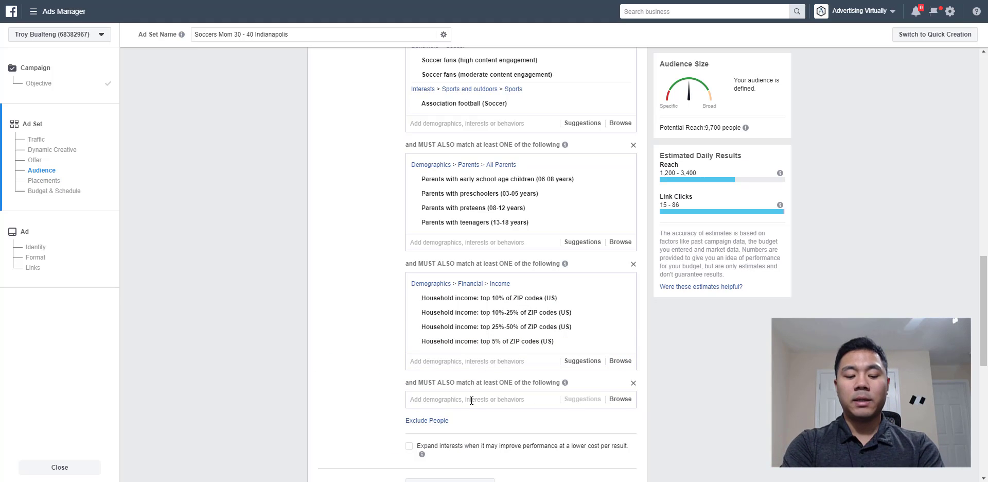
{"action": "left_click", "coordinate": [472, 400]}
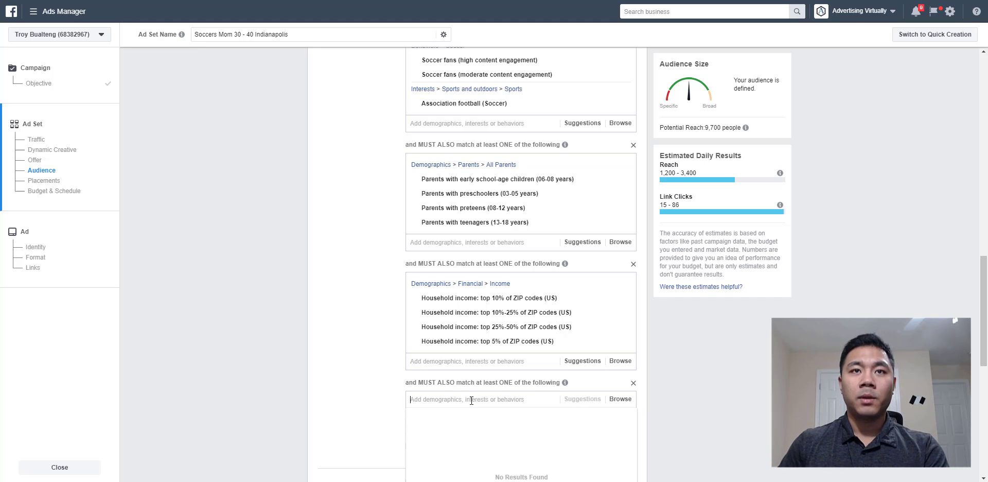
{"action": "type", "text": "engaged "}
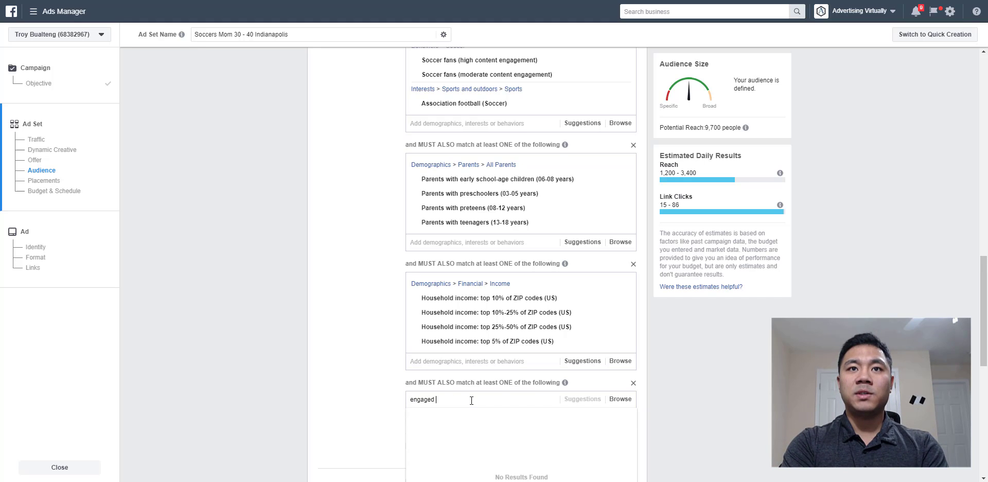
{"action": "type", "text": "shopper"}
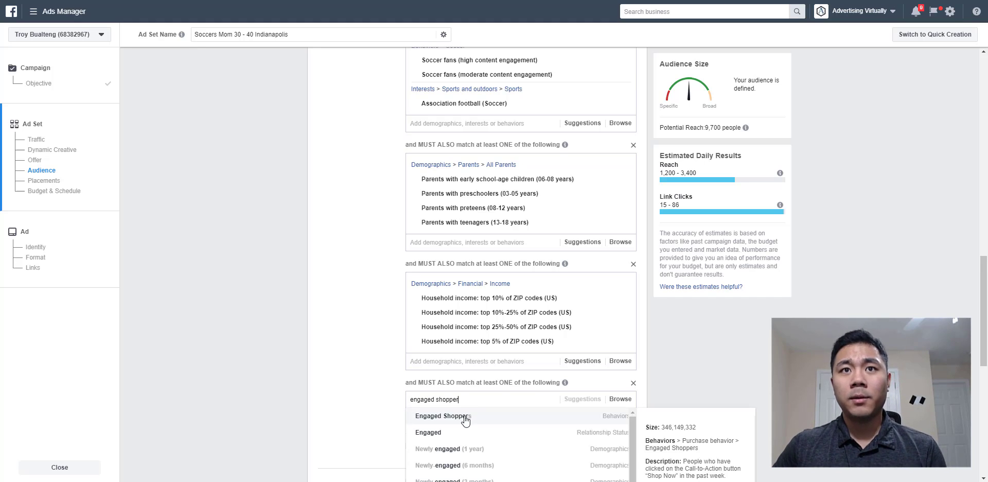
{"action": "left_click", "coordinate": [409, 418]}
{"action": "scroll", "coordinate": [374, 408], "scroll_direction": "down", "scroll_amount": 2}
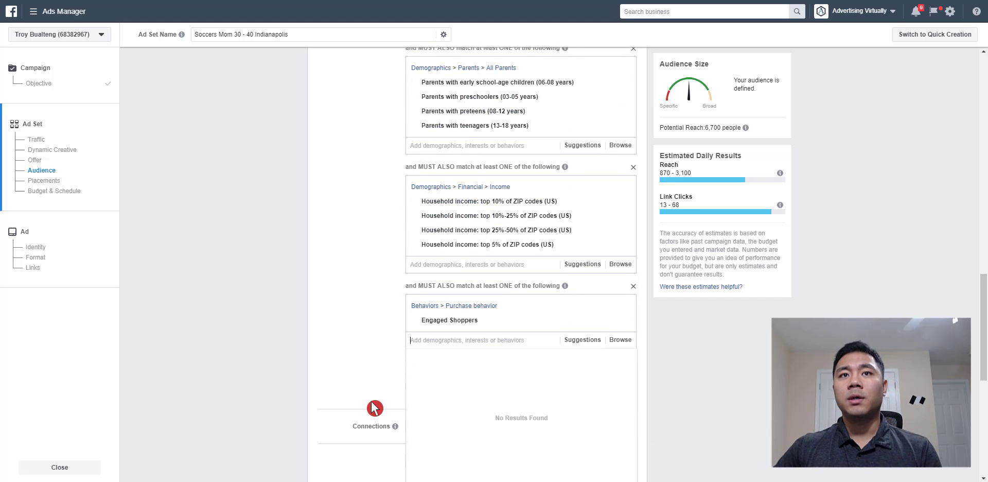
{"action": "left_click", "coordinate": [365, 356]}
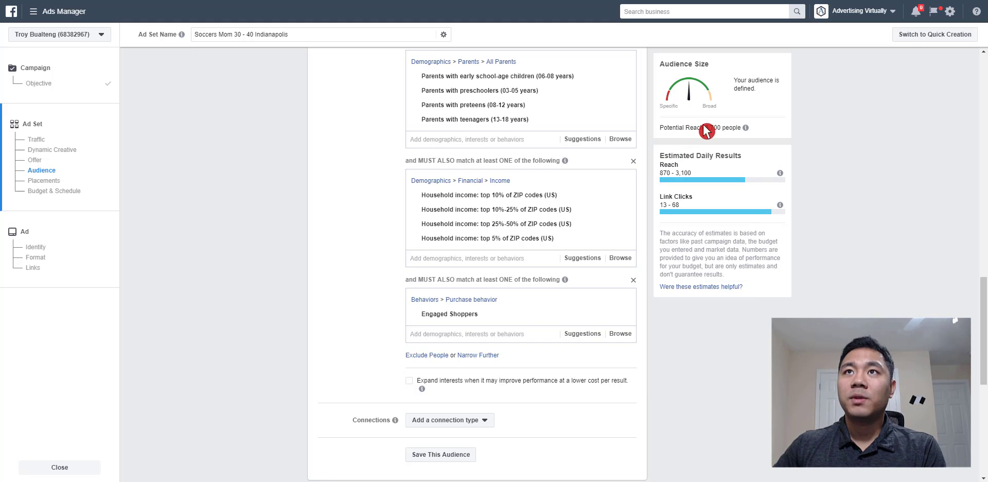
{"action": "left_click_drag", "start_coordinate": [704, 128], "coordinate": [741, 128]}
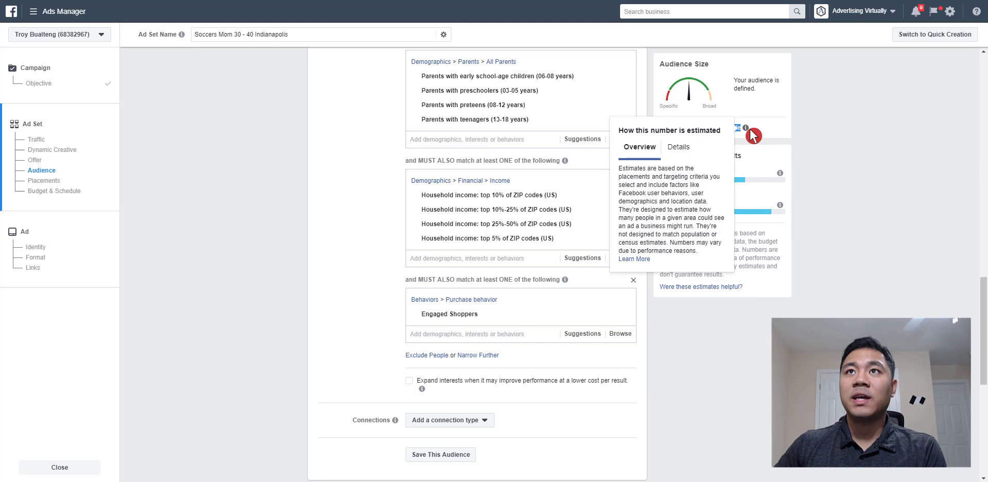
{"action": "left_click", "coordinate": [856, 282]}
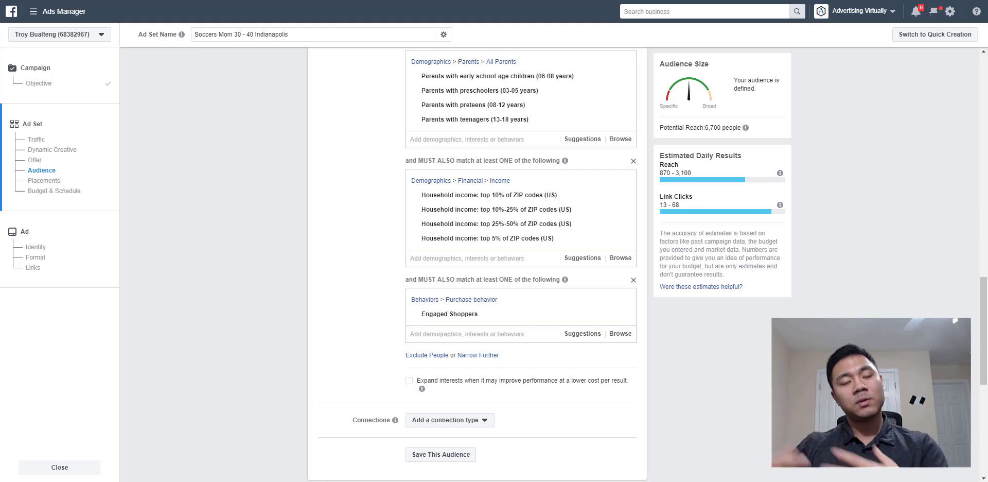
Switch the ad set to manually edited placements and exclude the whole Audience Network.
{"action": "scroll", "coordinate": [477, 257], "scroll_direction": "down", "scroll_amount": 6}
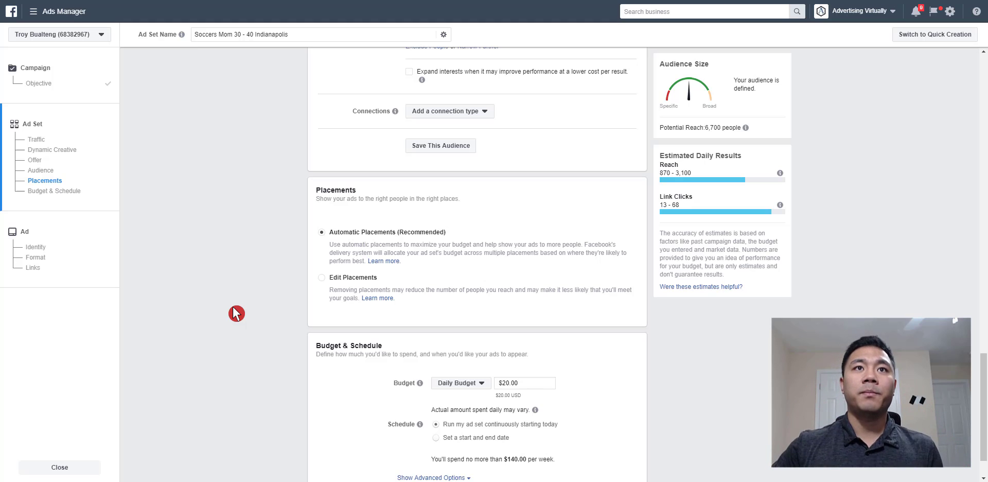
{"action": "left_click", "coordinate": [324, 279]}
{"action": "scroll", "coordinate": [311, 329], "scroll_direction": "down", "scroll_amount": 3}
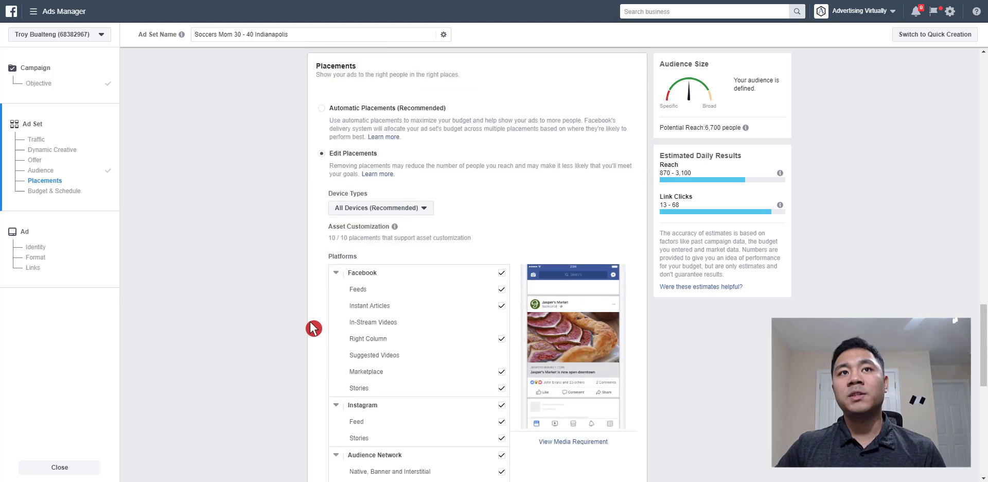
{"action": "scroll", "coordinate": [317, 330], "scroll_direction": "down", "scroll_amount": 3}
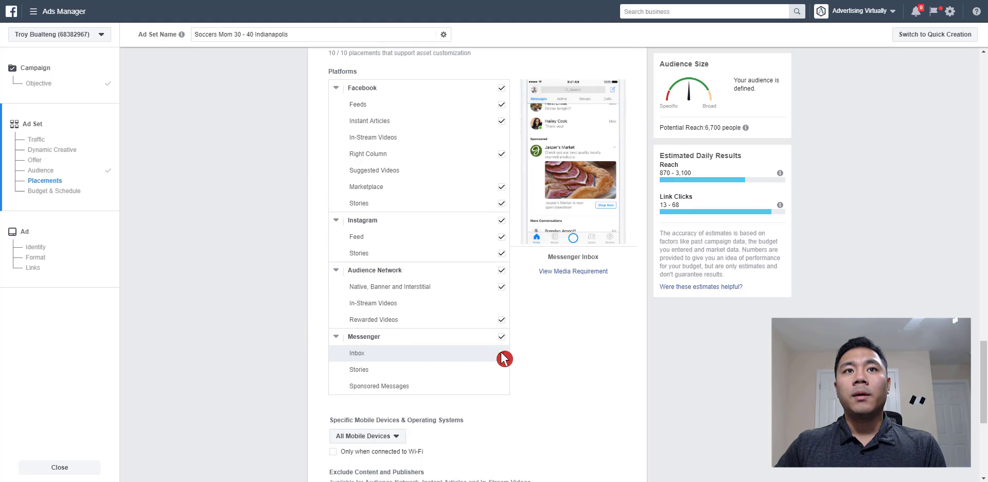
{"action": "left_click", "coordinate": [502, 269]}
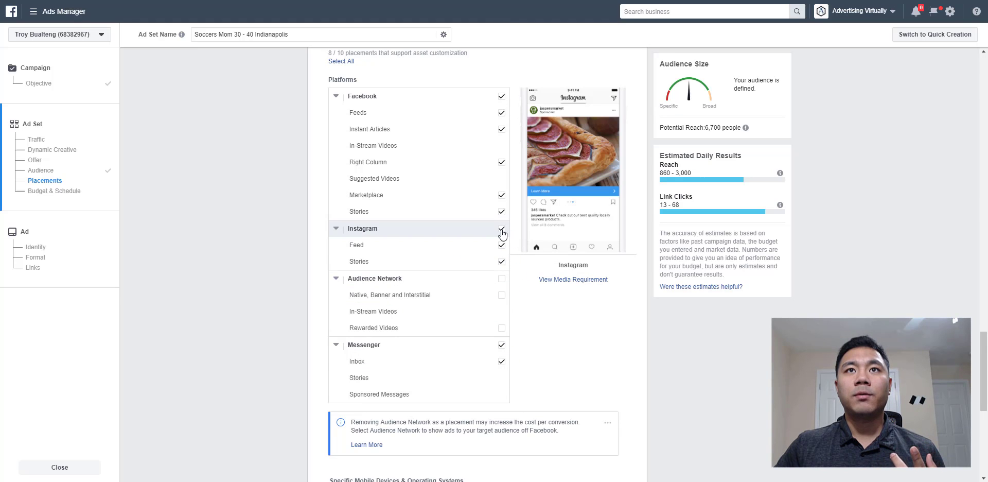
Remove Instagram Stories from the placements and limit the Facebook placements to Feeds only.
{"action": "left_click", "coordinate": [502, 260]}
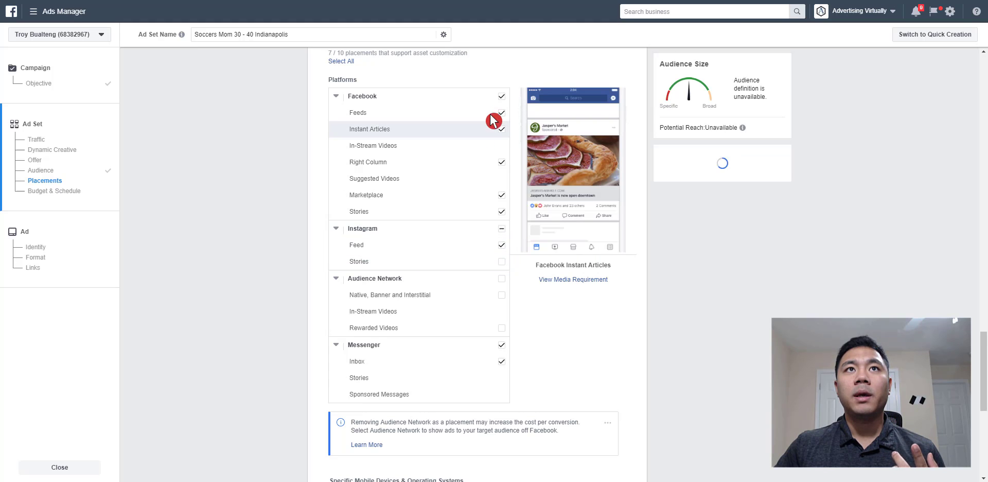
{"action": "left_click", "coordinate": [502, 98]}
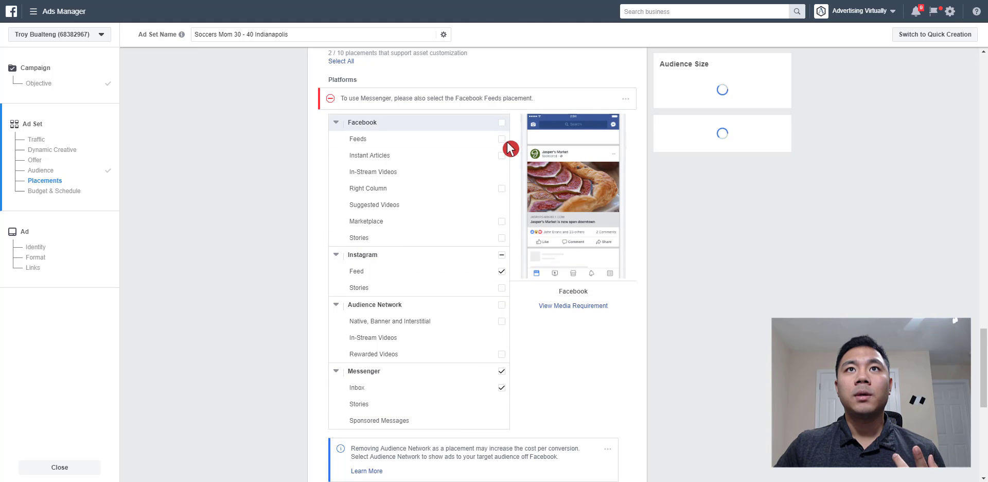
{"action": "left_click", "coordinate": [502, 142]}
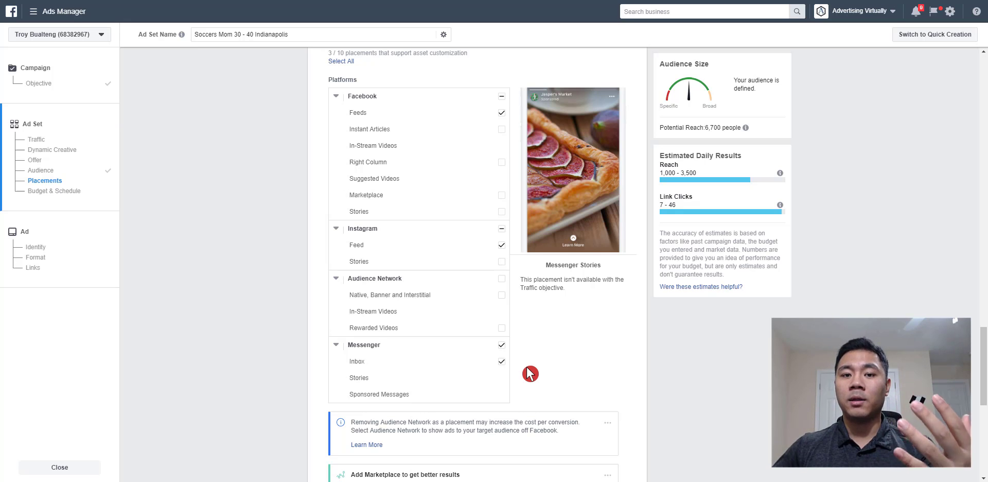
Set the ad set's daily budget to $5.00.
{"action": "scroll", "coordinate": [529, 373], "scroll_direction": "down", "scroll_amount": 4}
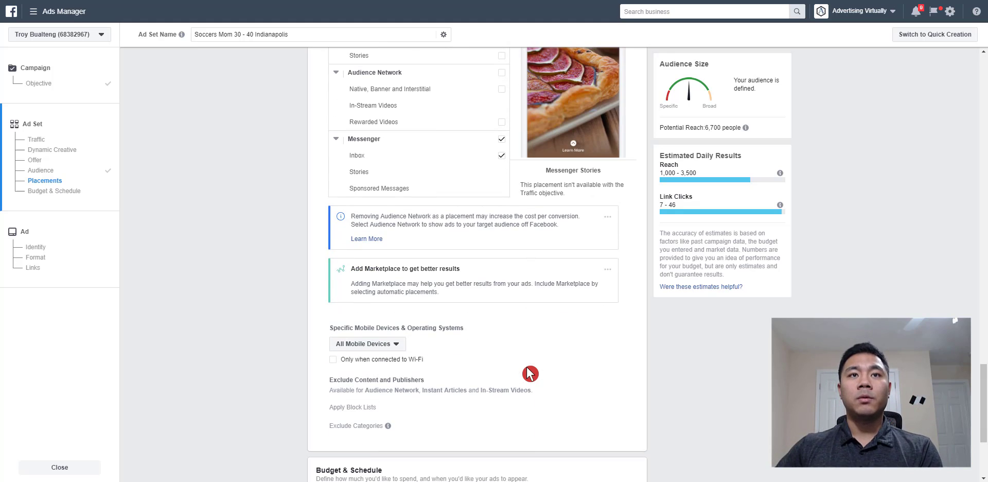
{"action": "scroll", "coordinate": [483, 354], "scroll_direction": "down", "scroll_amount": 3}
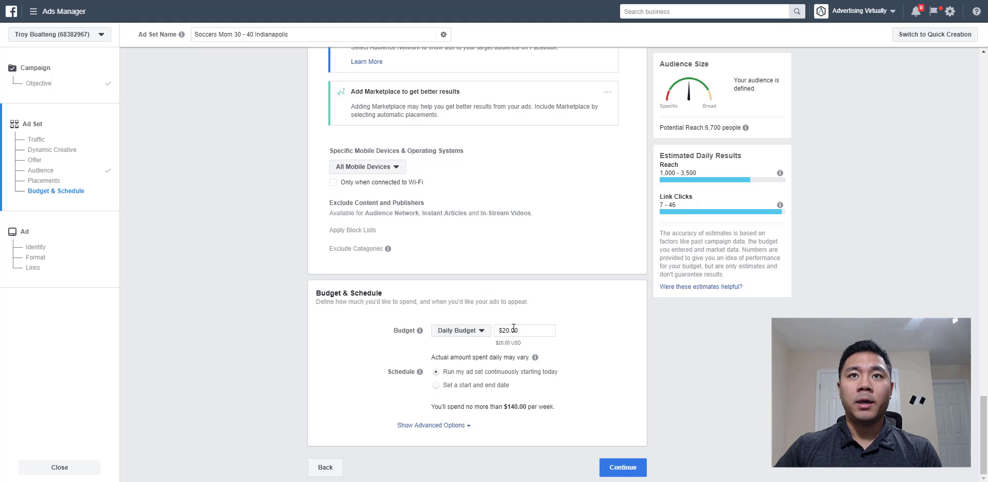
{"action": "left_click", "coordinate": [486, 334]}
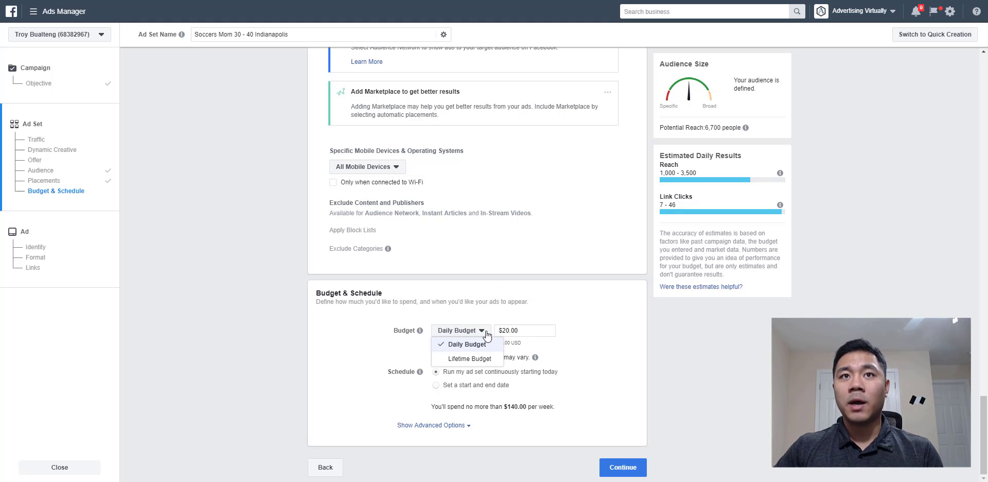
{"action": "left_click", "coordinate": [507, 330]}
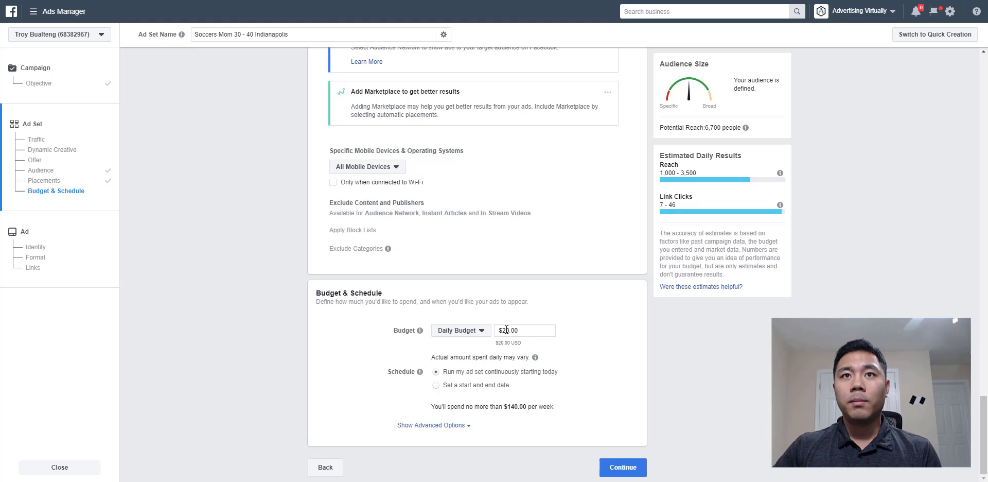
{"action": "left_click", "coordinate": [507, 330]}
{"action": "key", "text": "BackSpace"}
{"action": "key", "text": "BackSpace"}
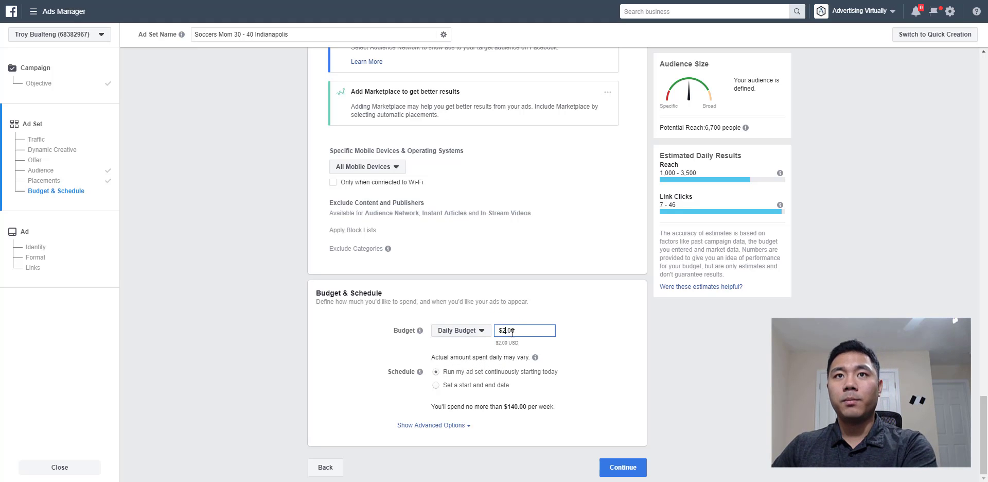
{"action": "type", "text": "5"}
{"action": "left_click", "coordinate": [583, 338]}
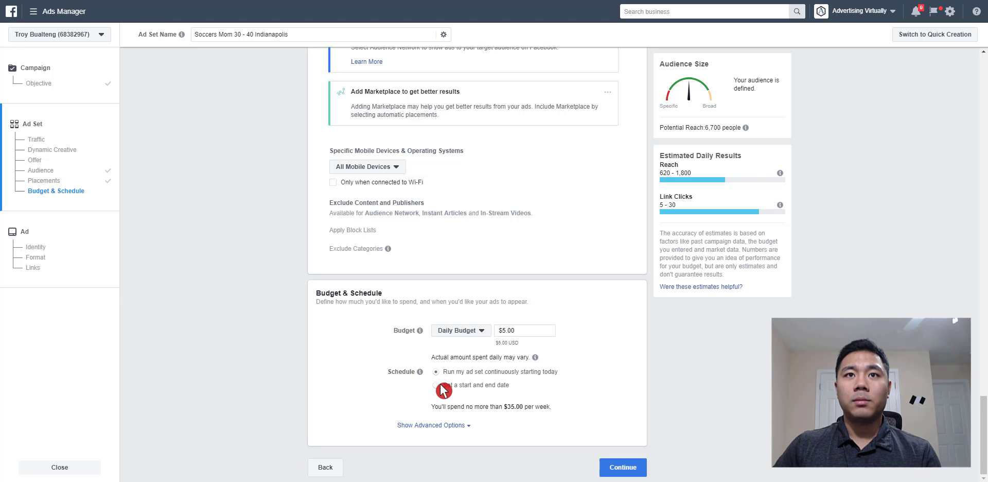
Schedule the ad set with a start and end date, keeping the default dates, and continue to the ad setup.
{"action": "left_click", "coordinate": [436, 385]}
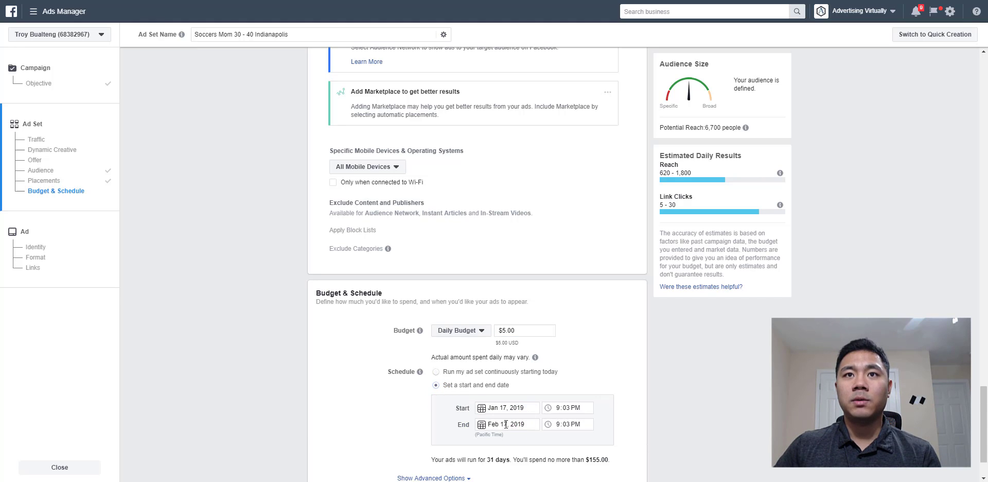
{"action": "scroll", "coordinate": [549, 390], "scroll_direction": "down", "scroll_amount": 1}
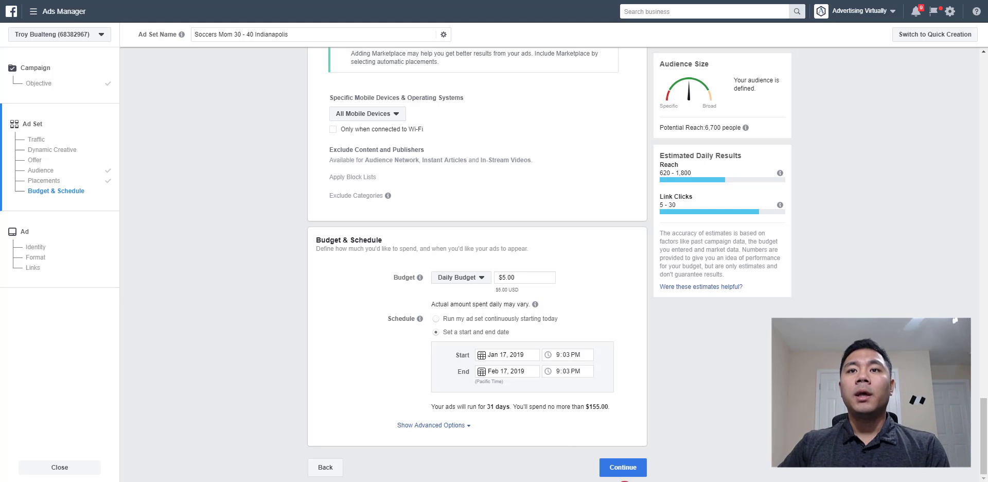
{"action": "left_click", "coordinate": [617, 469]}
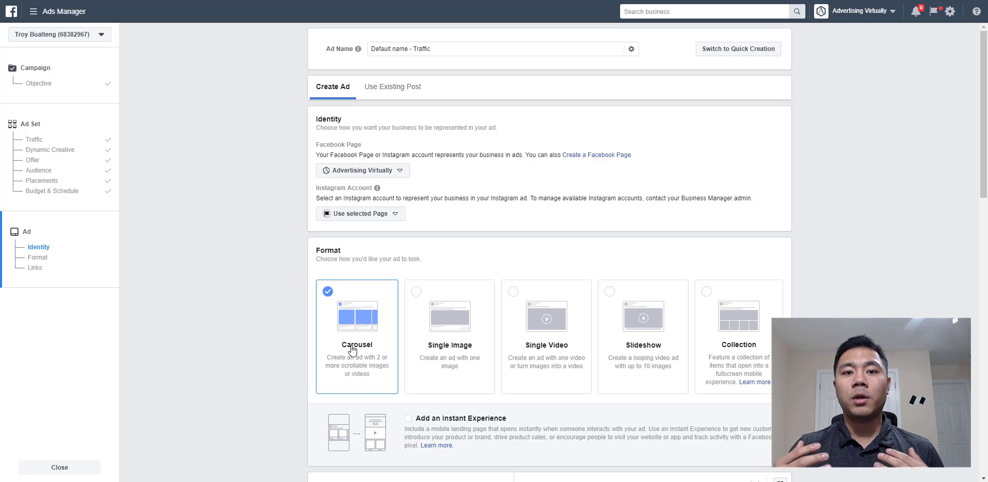
Set the ad format to Single Video and upload the Trident 4 5 Dentist Commercial file as its video.
{"action": "left_click", "coordinate": [514, 329]}
{"action": "scroll", "coordinate": [448, 412], "scroll_direction": "down", "scroll_amount": 3}
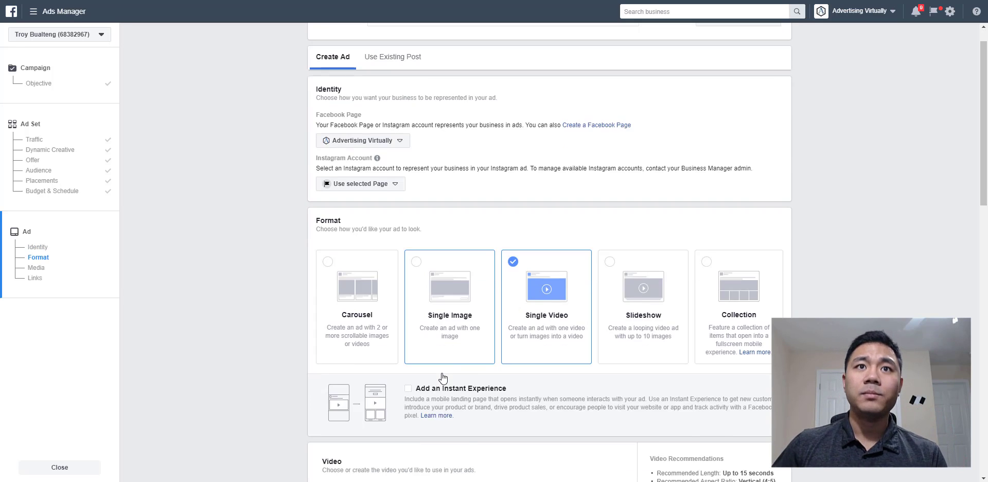
{"action": "scroll", "coordinate": [482, 361], "scroll_direction": "down", "scroll_amount": 3}
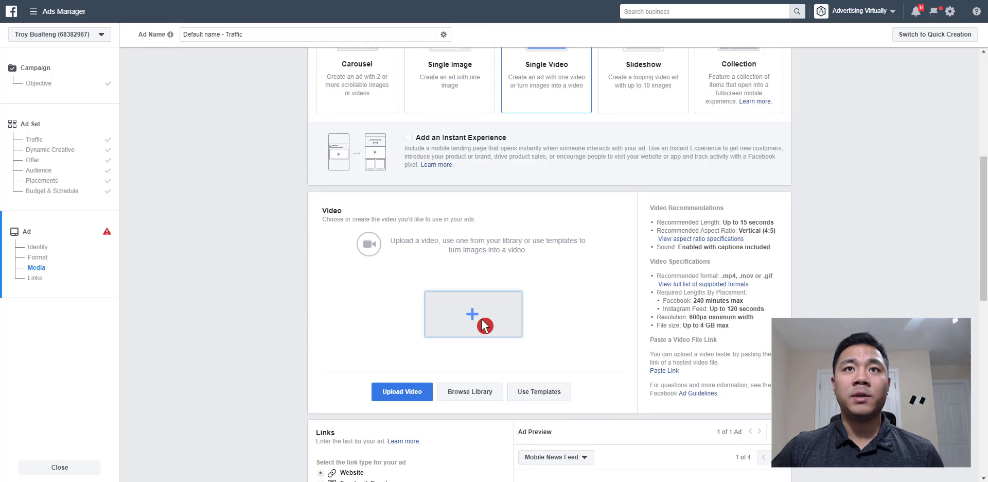
{"action": "left_click", "coordinate": [484, 324]}
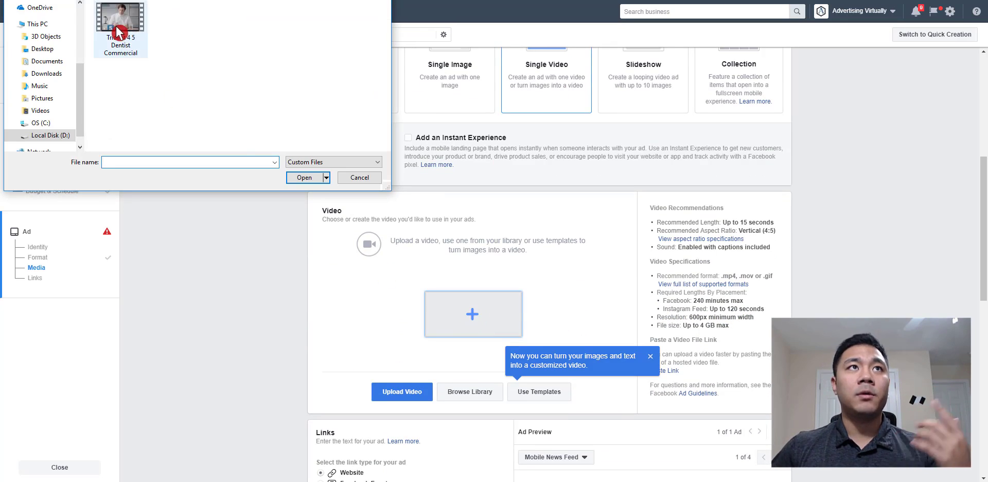
{"action": "left_click", "coordinate": [117, 32]}
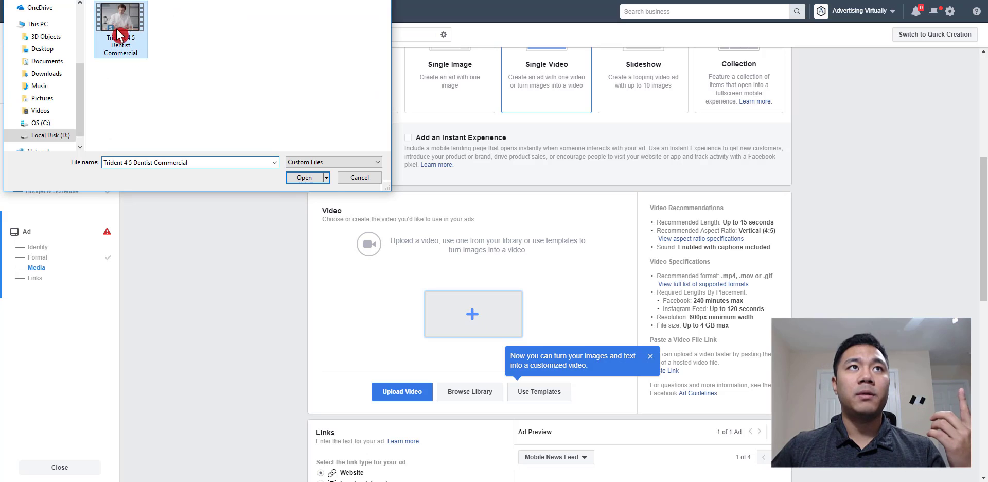
{"action": "left_click", "coordinate": [304, 178]}
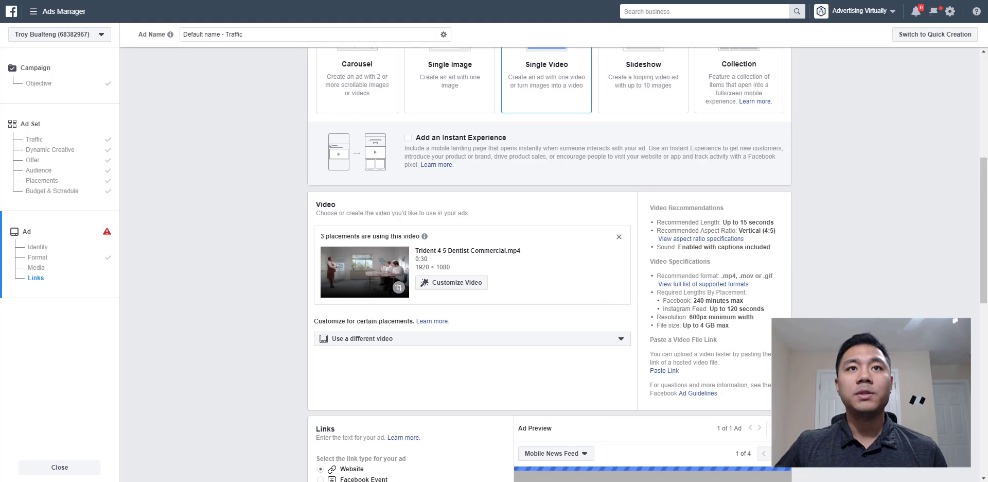
Start the ad's text with the quoted line "The soccer ball knocked out my kids teeth!".
{"action": "scroll", "coordinate": [287, 413], "scroll_direction": "down", "scroll_amount": 1}
{"action": "scroll", "coordinate": [288, 411], "scroll_direction": "down", "scroll_amount": 5}
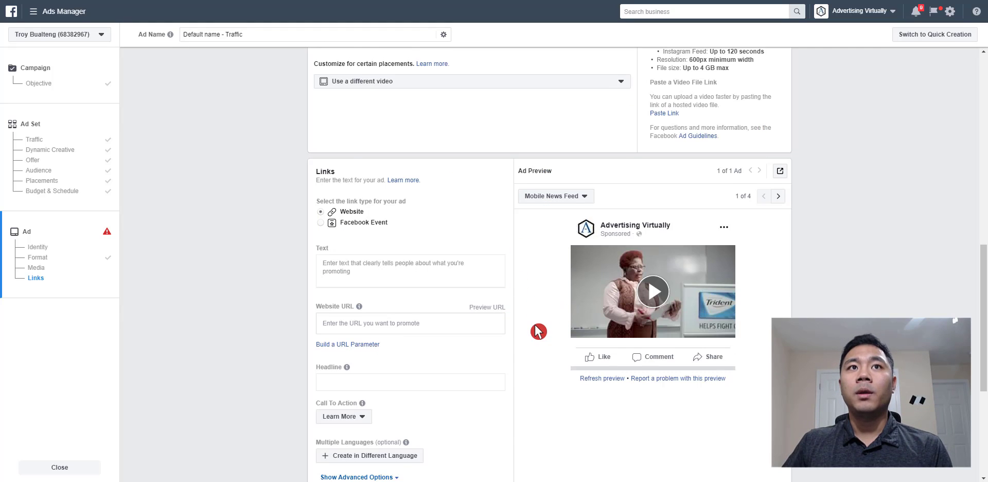
{"action": "scroll", "coordinate": [521, 325], "scroll_direction": "down", "scroll_amount": 4}
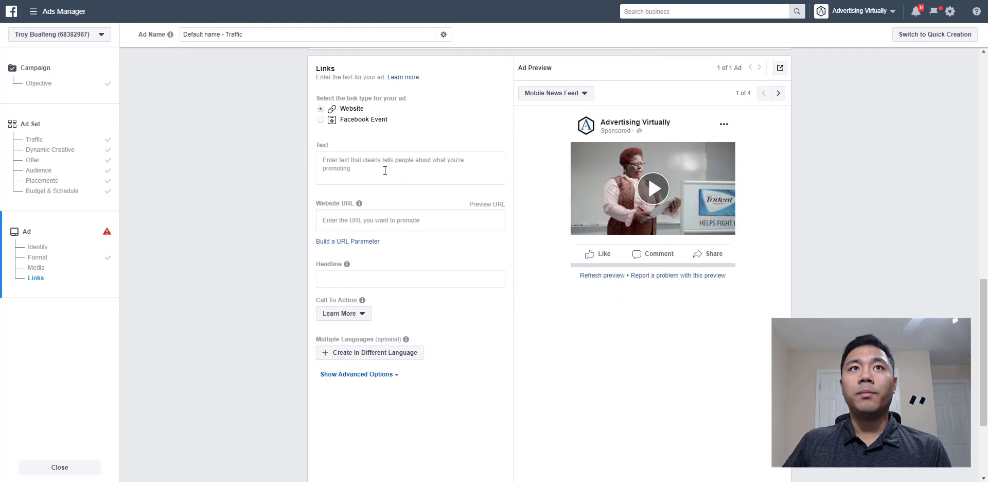
{"action": "left_click", "coordinate": [385, 170]}
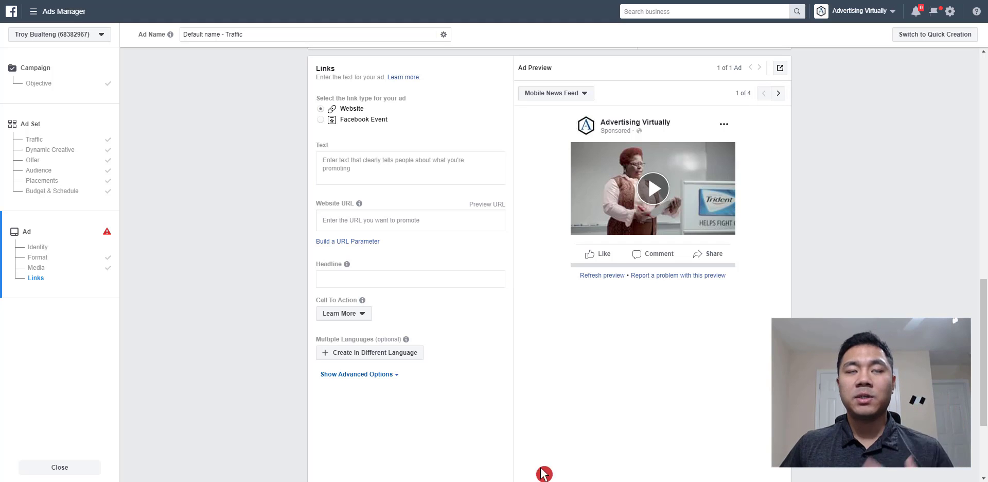
{"action": "left_click", "coordinate": [369, 165]}
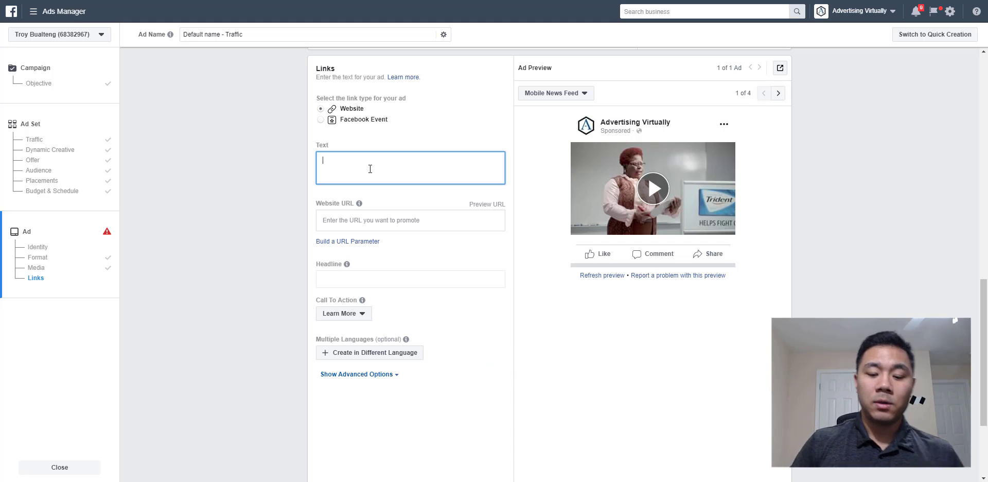
{"action": "type", "text": "\""}
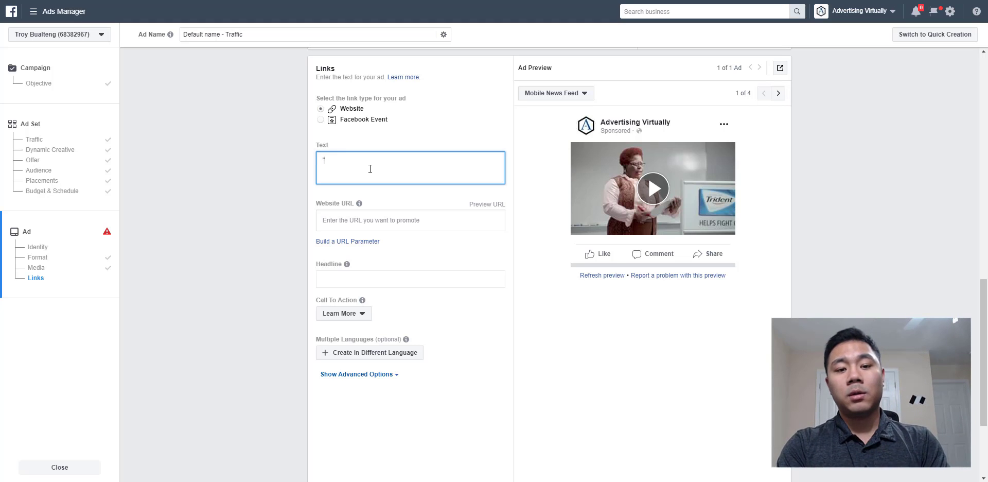
{"action": "type", "text": "The s"}
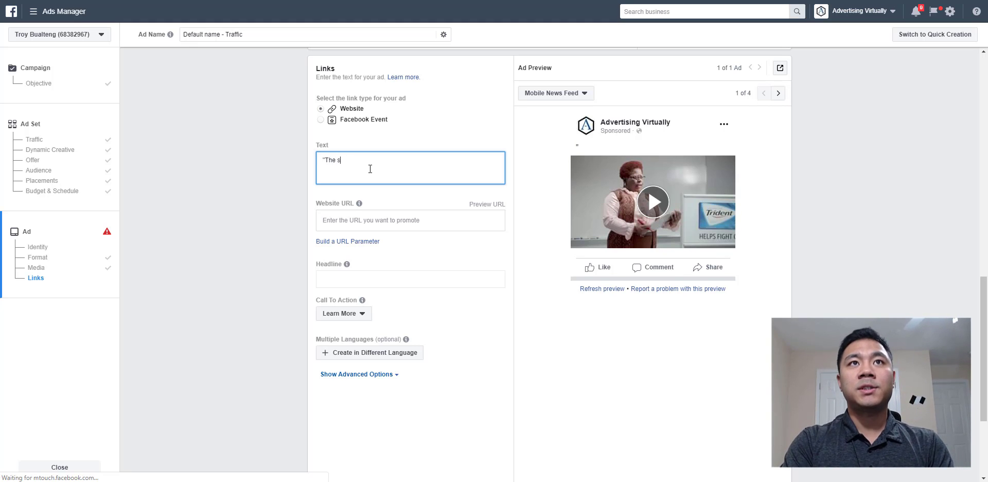
{"action": "type", "text": "occer ball"}
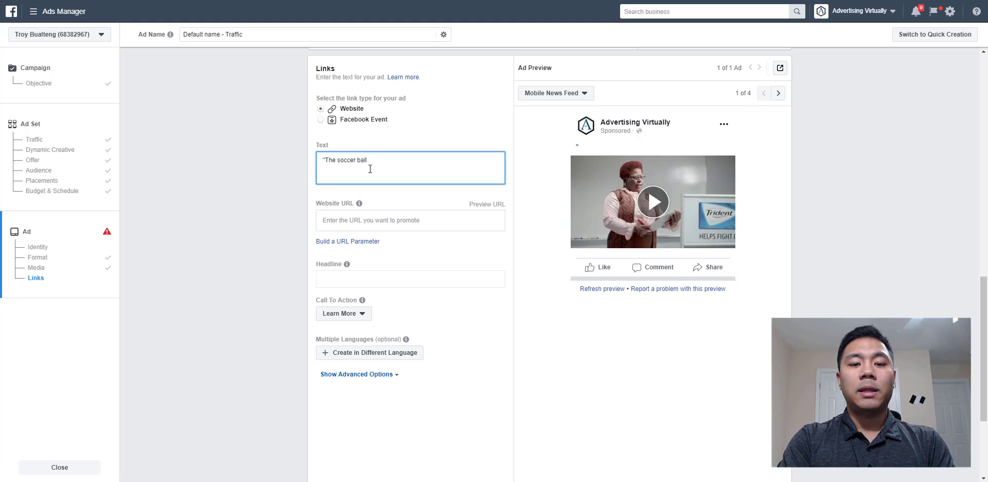
{"action": "type", "text": " knocked out my "}
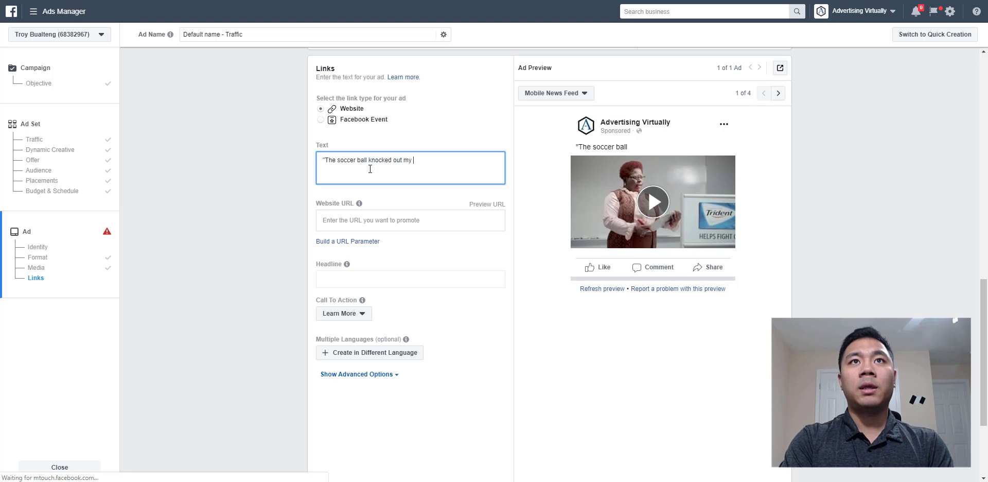
{"action": "type", "text": "kids teeth!\""}
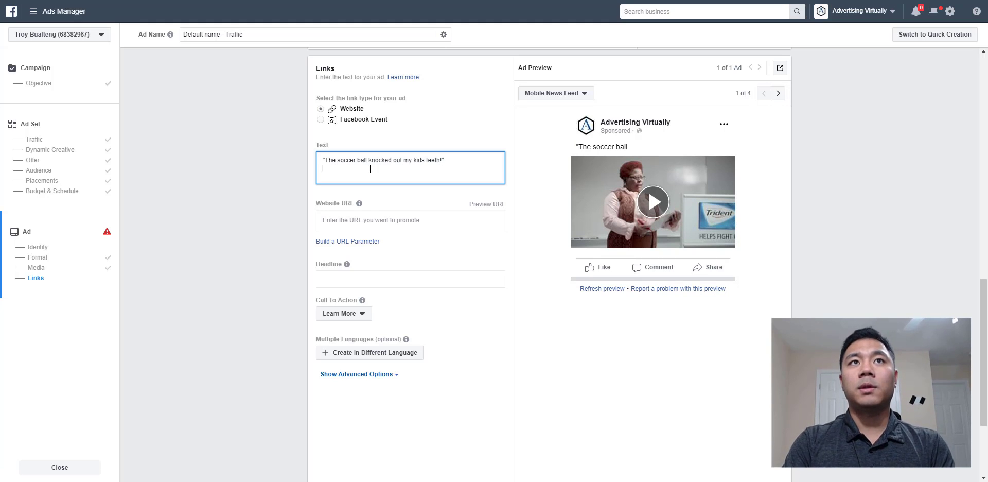
Add a separate paragraph to the ad text: "Don't let fear stop you from enjoying what your kids are passionate about.".
{"action": "key", "text": "Return"}
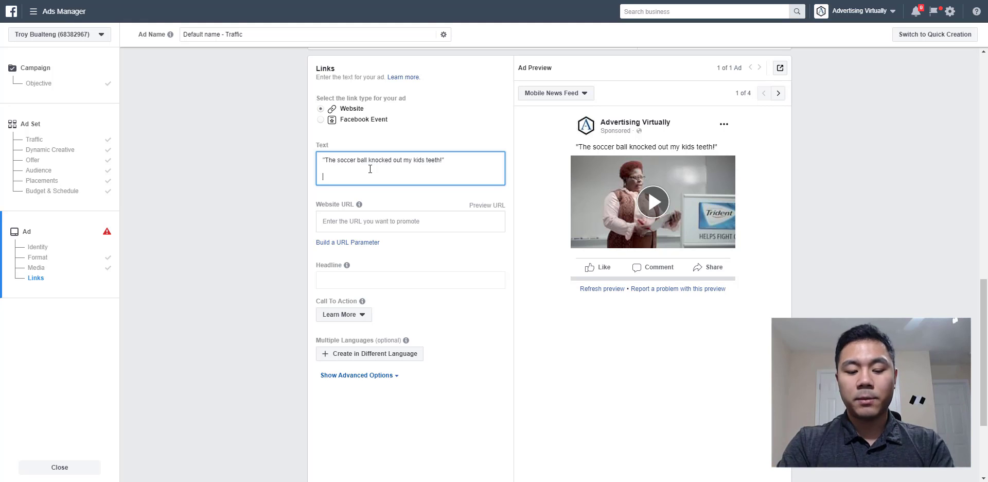
{"action": "type", "text": "Don't w"}
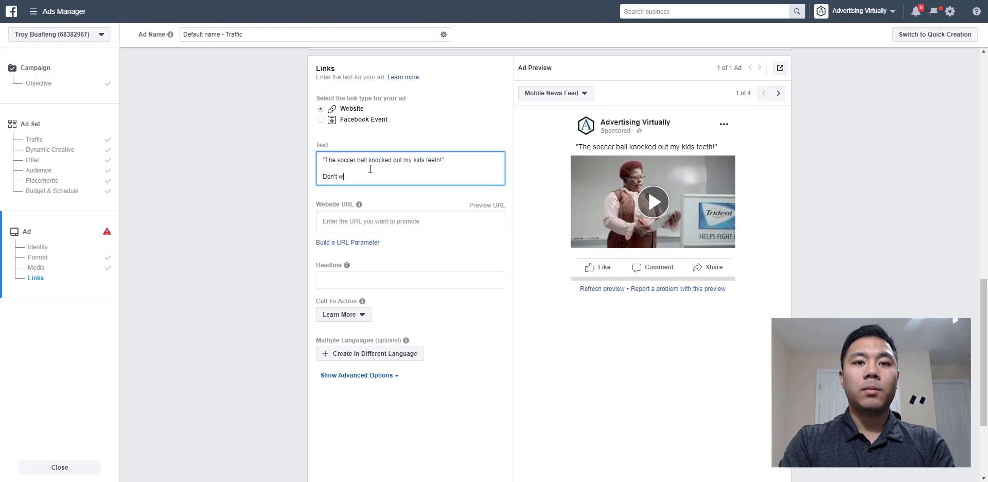
{"action": "type", "text": "orry"}
{"action": "key", "text": "BackSpace"}
{"action": "key", "text": "BackSpace"}
{"action": "key", "text": "BackSpace"}
{"action": "key", "text": "BackSpace"}
{"action": "key", "text": "BackSpace"}
{"action": "type", "text": "let"}
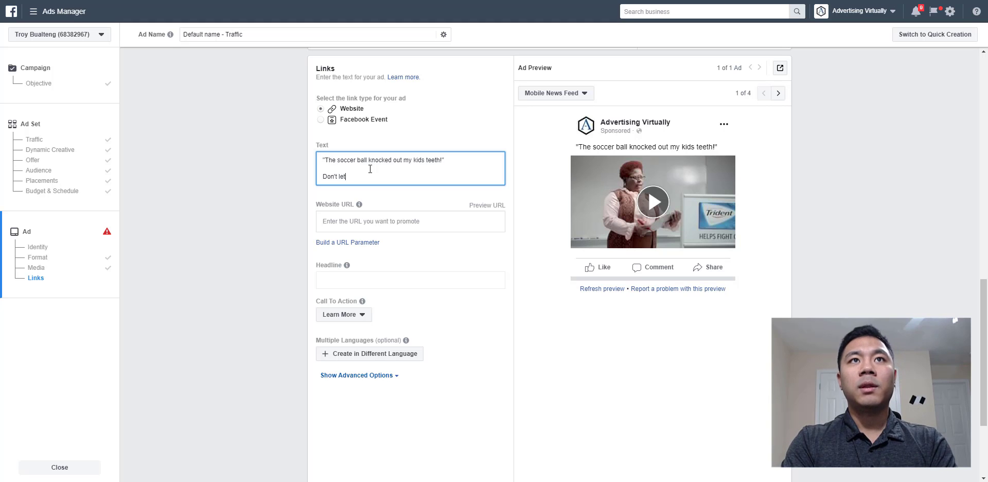
{"action": "type", "text": " fear"}
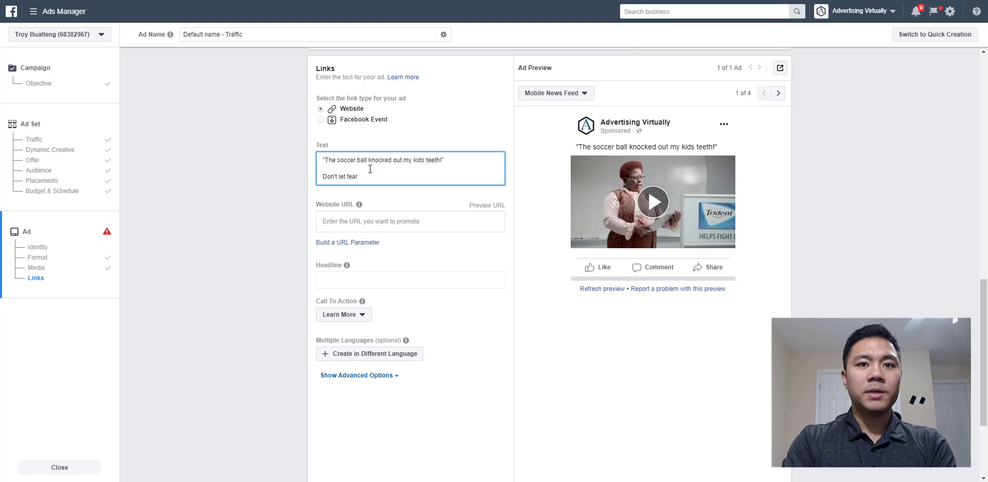
{"action": "type", "text": " stop you from enjoyin"}
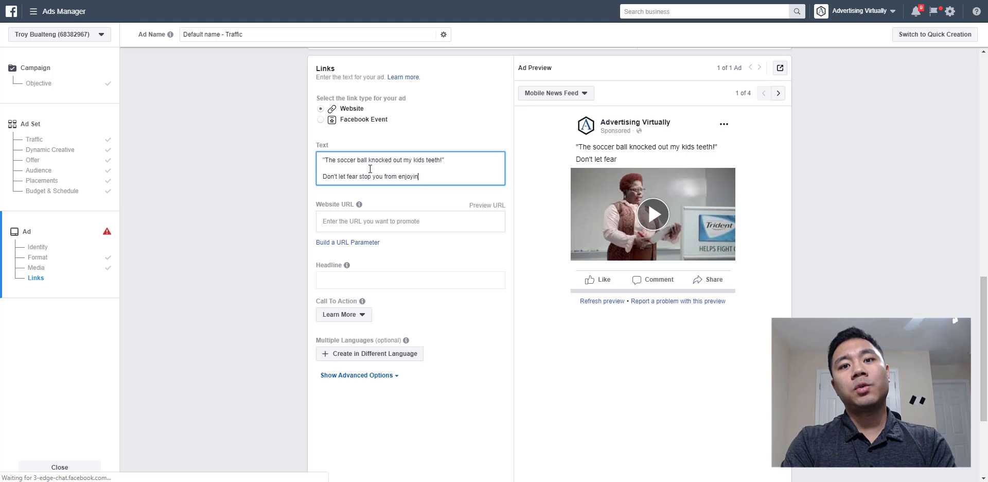
{"action": "type", "text": "g what your kids "}
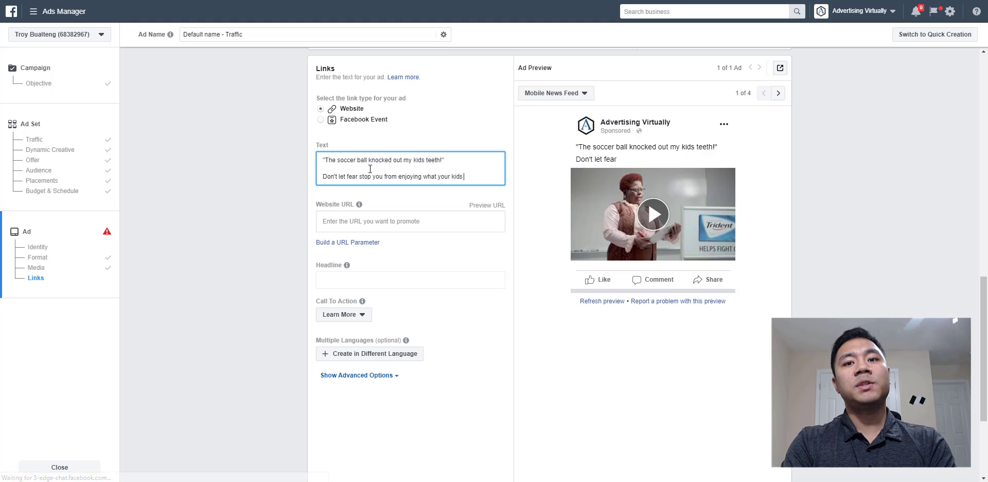
{"action": "type", "text": "are passionate about"}
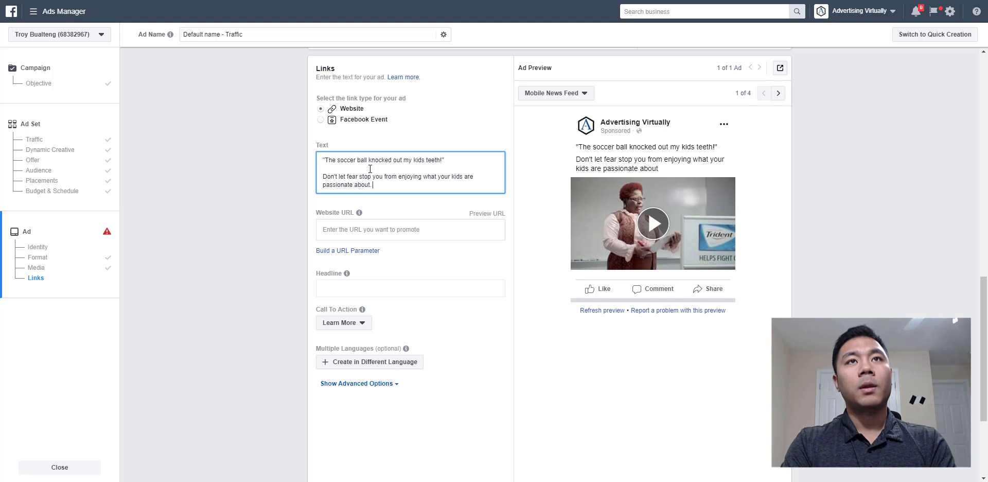
{"action": "type", "text": "."}
Add another ad text paragraph: "We are offering a free dental care for kids under 18 for a limited time here in Indianapolis.".
{"action": "key", "text": "Return"}
{"action": "key", "text": "Return"}
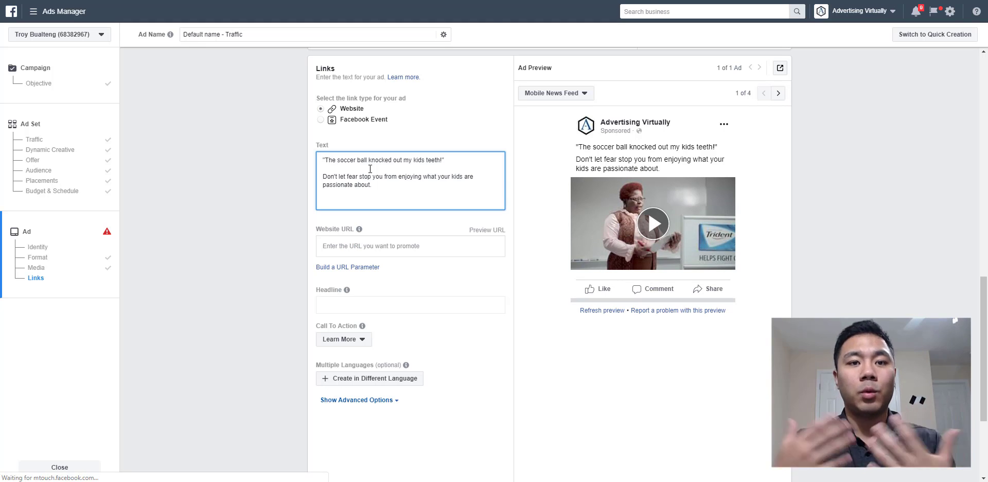
{"action": "type", "text": "We"}
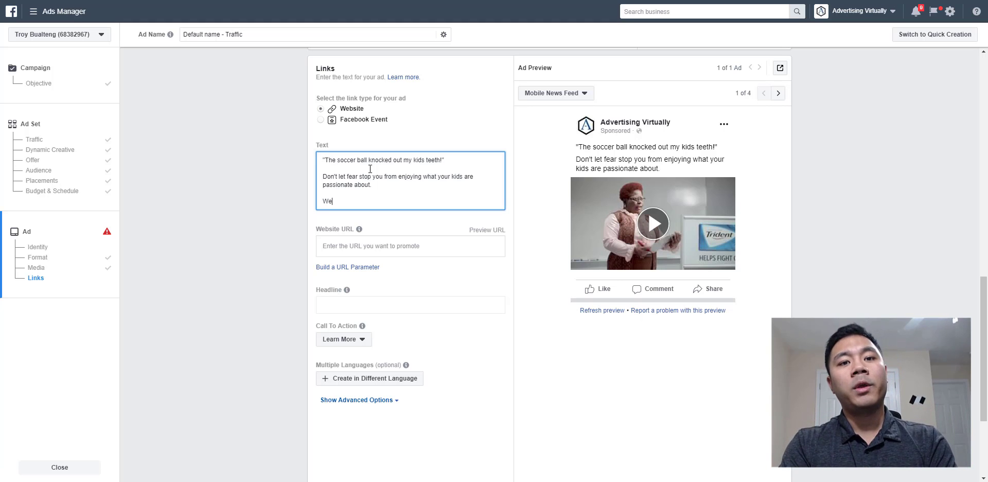
{"action": "type", "text": " are offering a "}
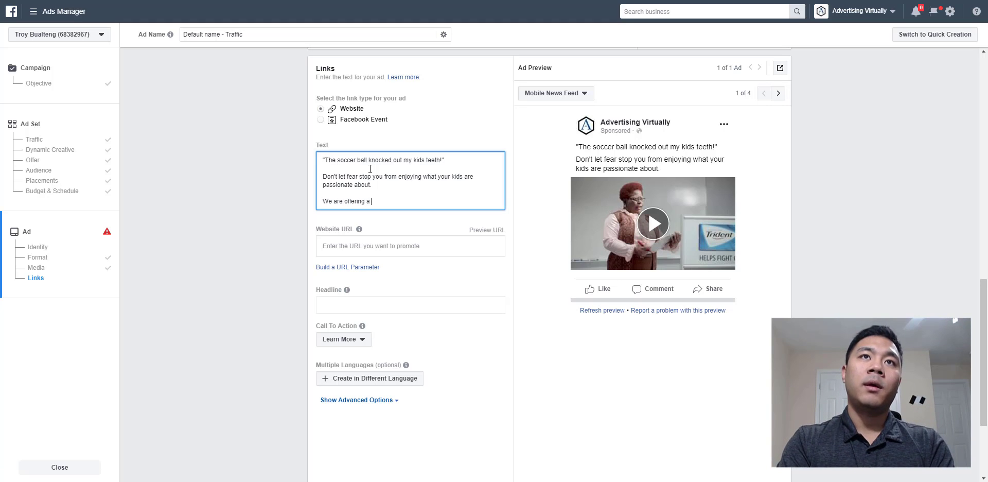
{"action": "type", "text": "free denta"}
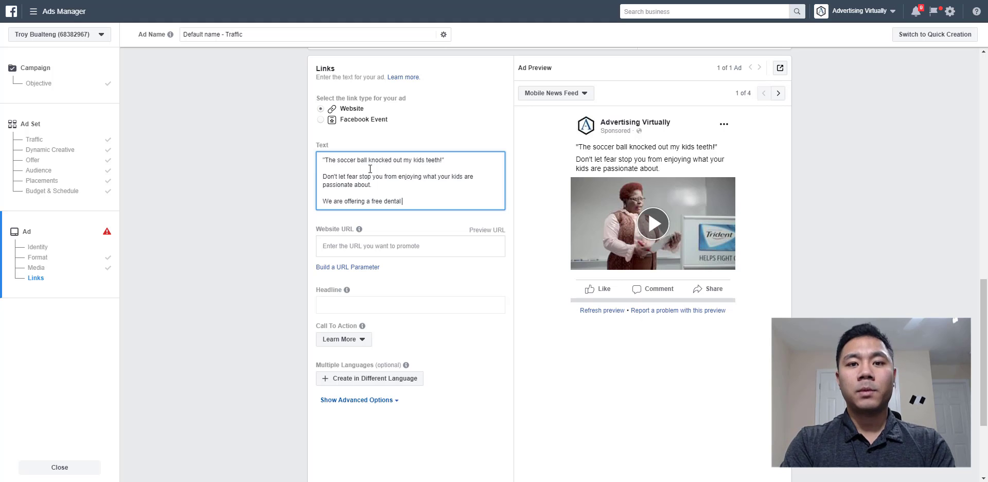
{"action": "type", "text": "l c"}
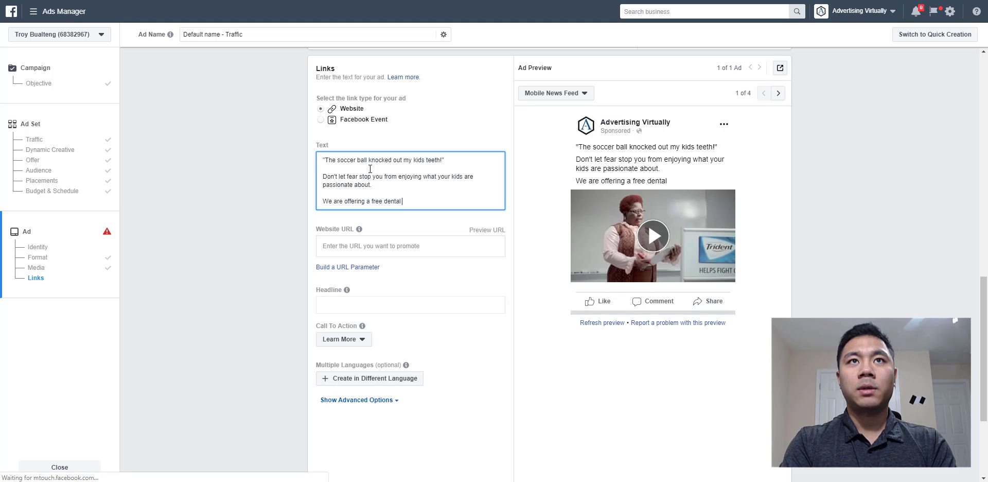
{"action": "type", "text": "are for kids un"}
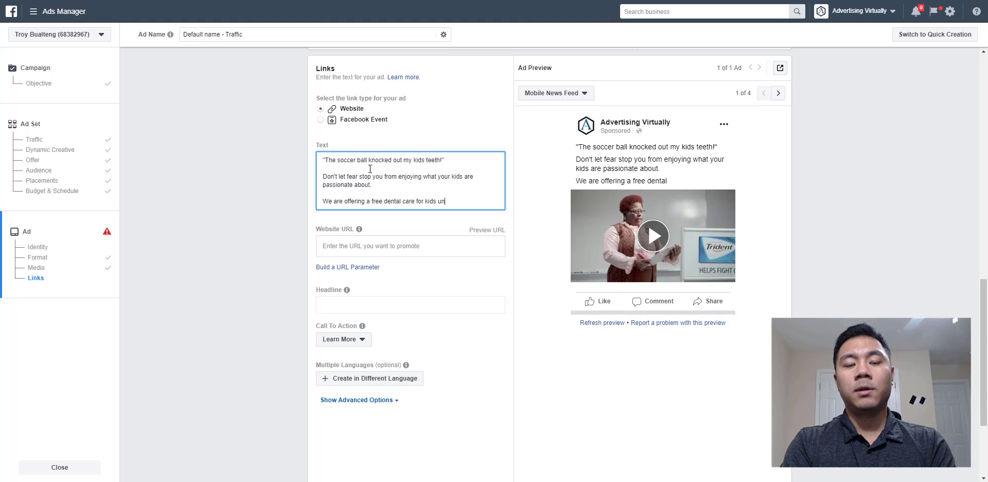
{"action": "type", "text": "der 18 for"}
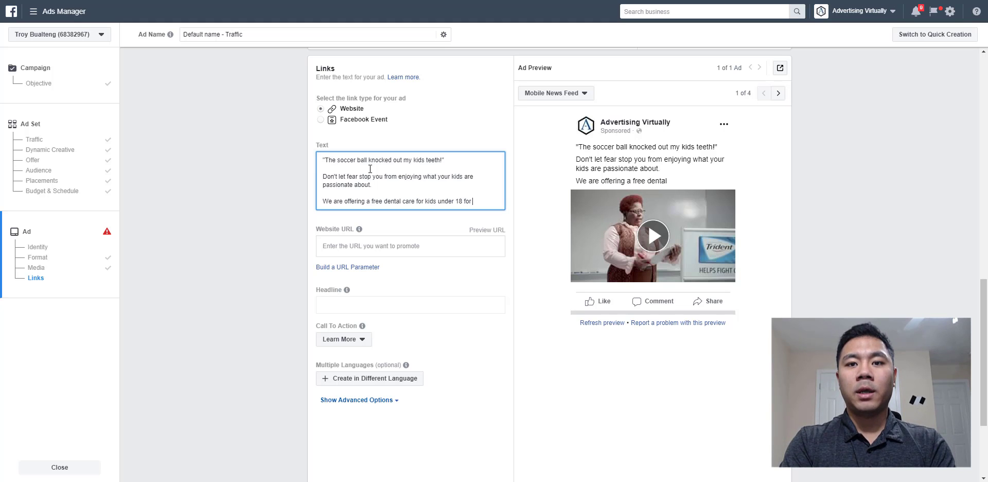
{"action": "type", "text": " a limited time here "}
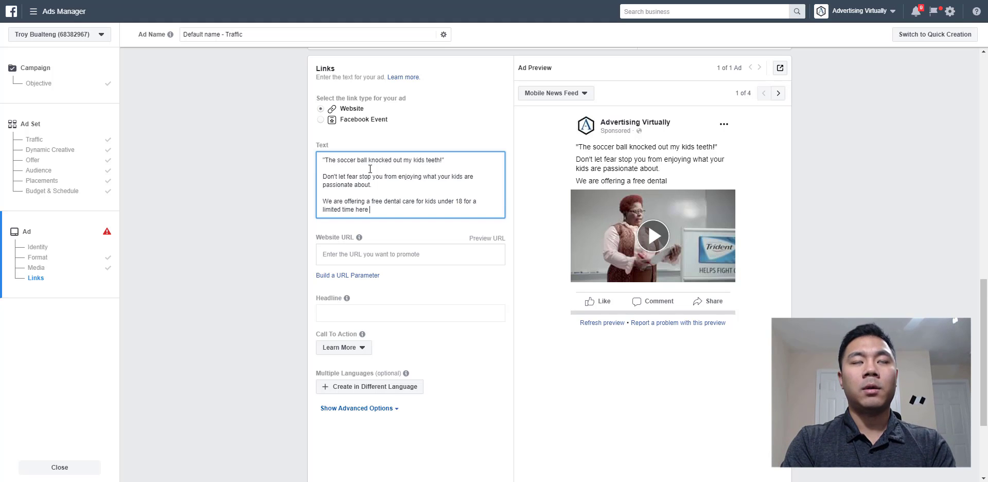
{"action": "type", "text": "in Indianapolis"}
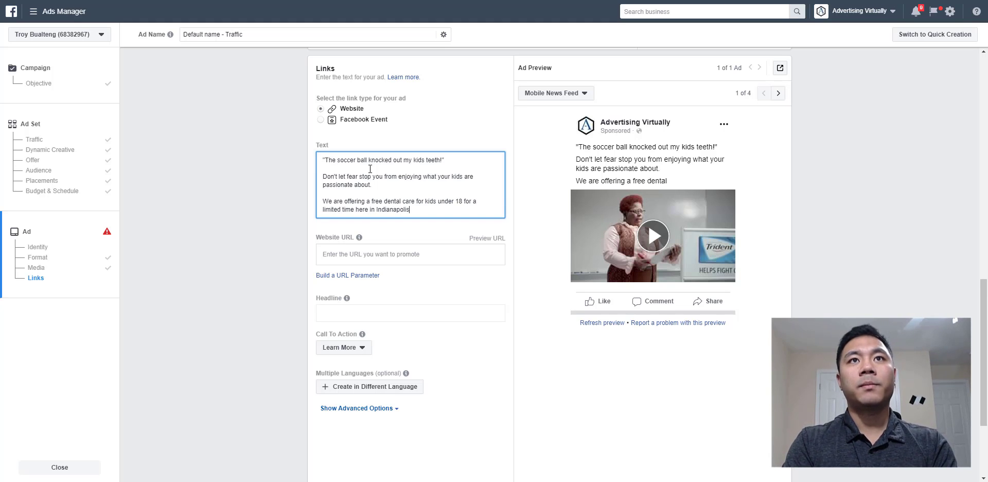
{"action": "type", "text": "."}
Add a new paragraph to the ad text: "A $297 value... Yours for FREE.".
{"action": "key", "text": "Return"}
{"action": "key", "text": "Return"}
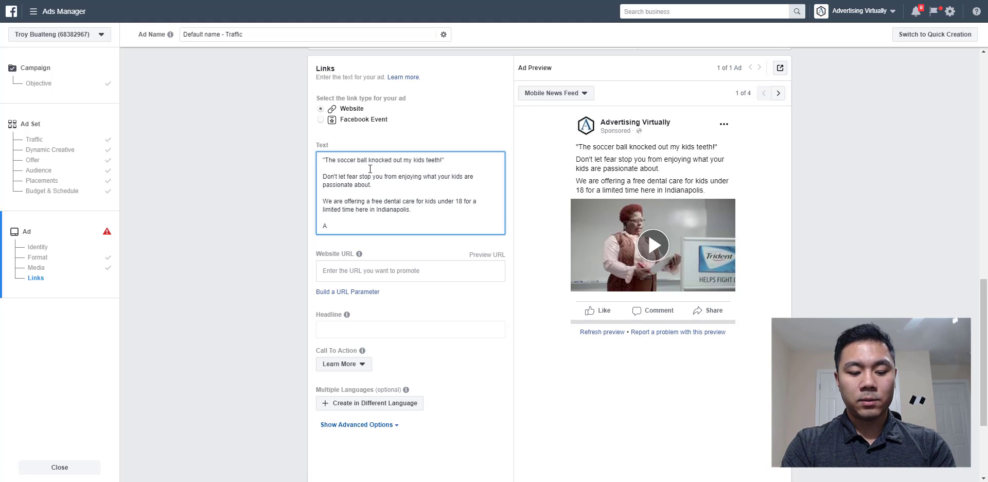
{"action": "type", "text": "$2"}
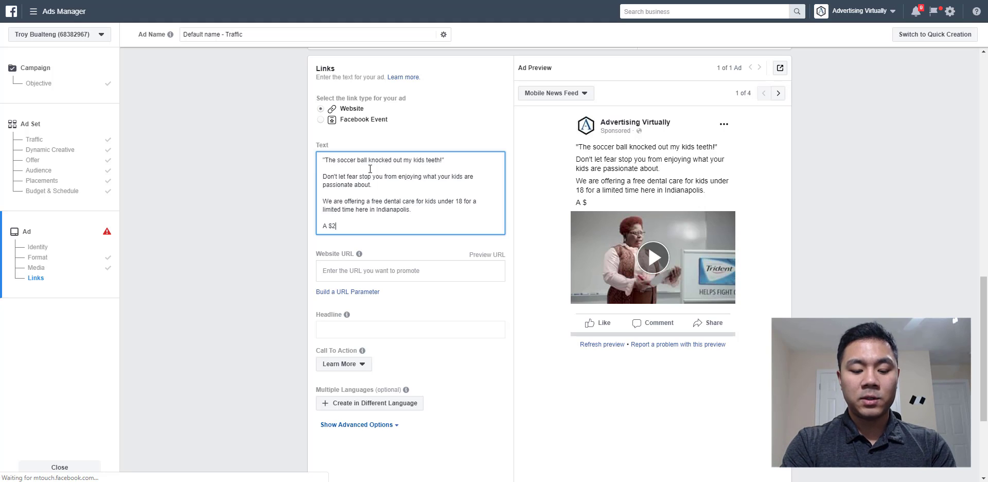
{"action": "type", "text": "97"}
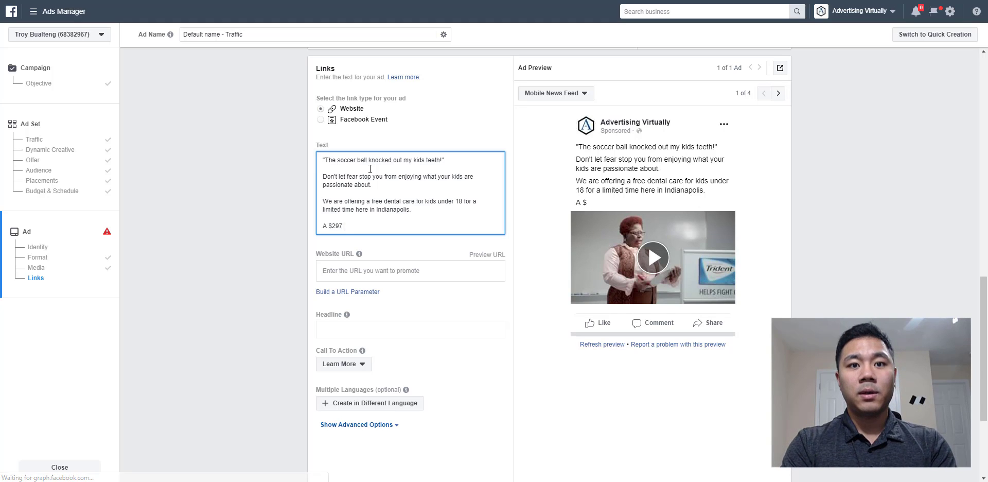
{"action": "type", "text": " value..."}
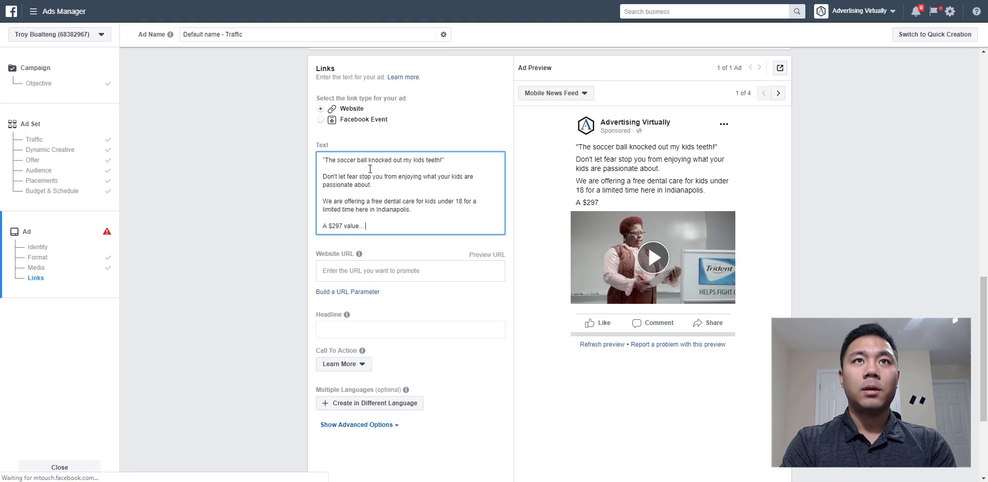
{"action": "type", "text": " Yours for F"}
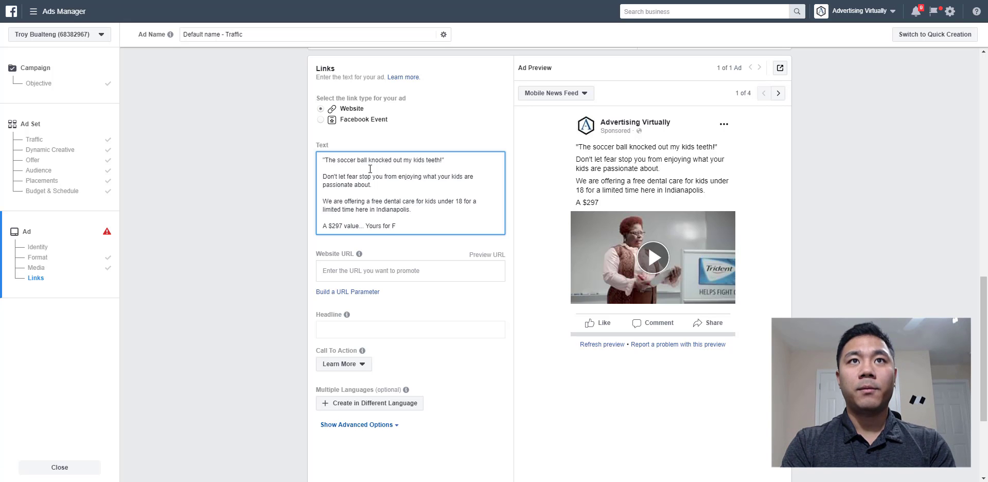
{"action": "type", "text": "REE."}
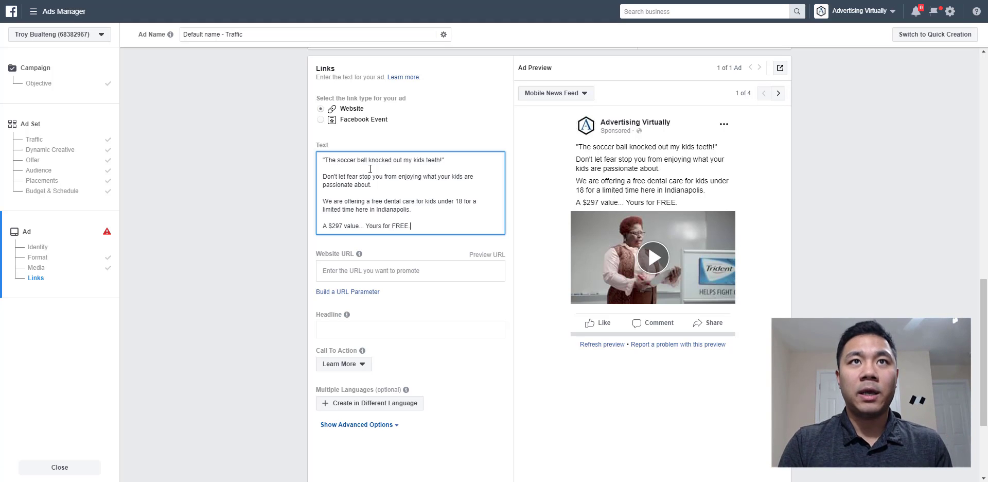
Add another ad text paragraph: "Click on the link below and reserve your spot for your kid before it's gone!".
{"action": "key", "text": "Return"}
{"action": "key", "text": "Return"}
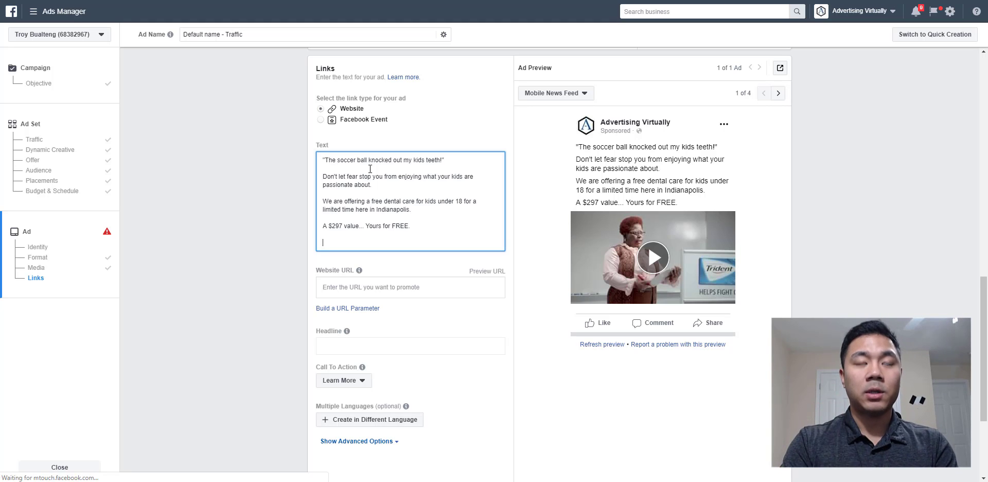
{"action": "type", "text": "Click on the link "}
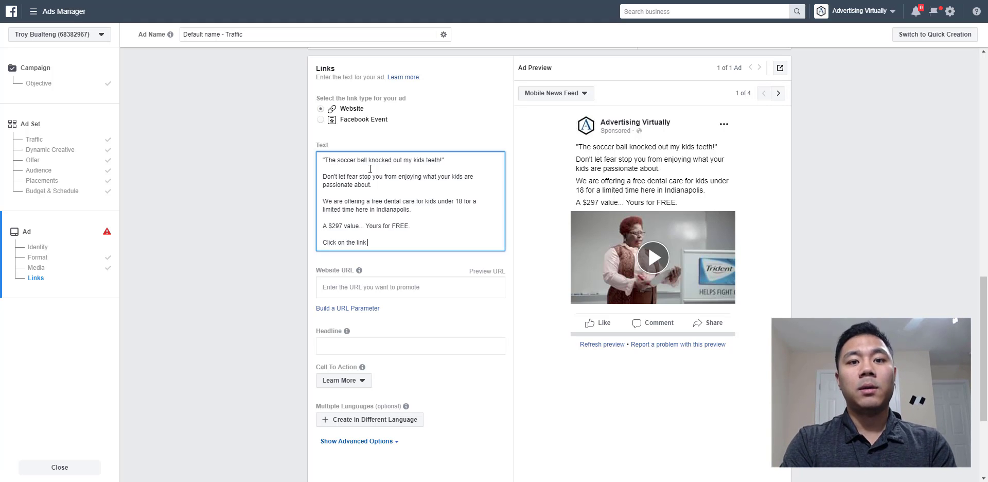
{"action": "type", "text": "below and s"}
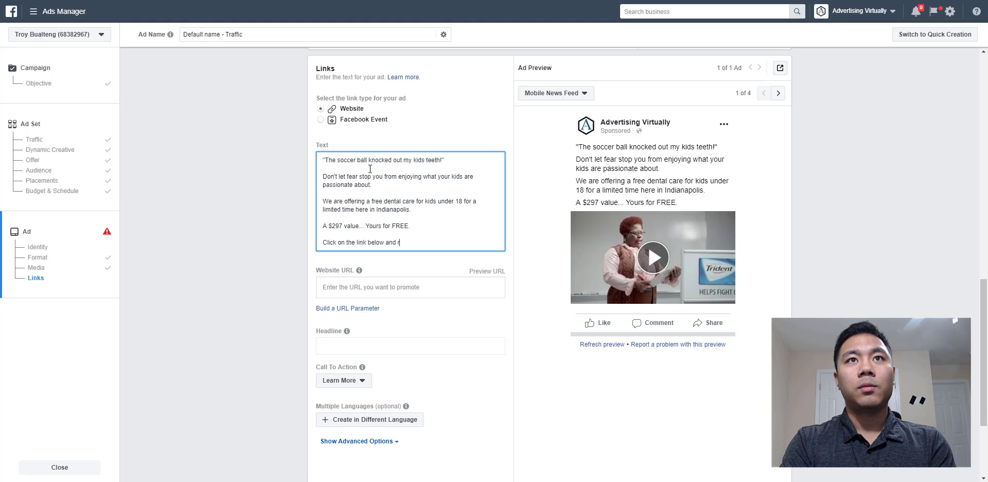
{"action": "type", "text": "eserve your spot fo"}
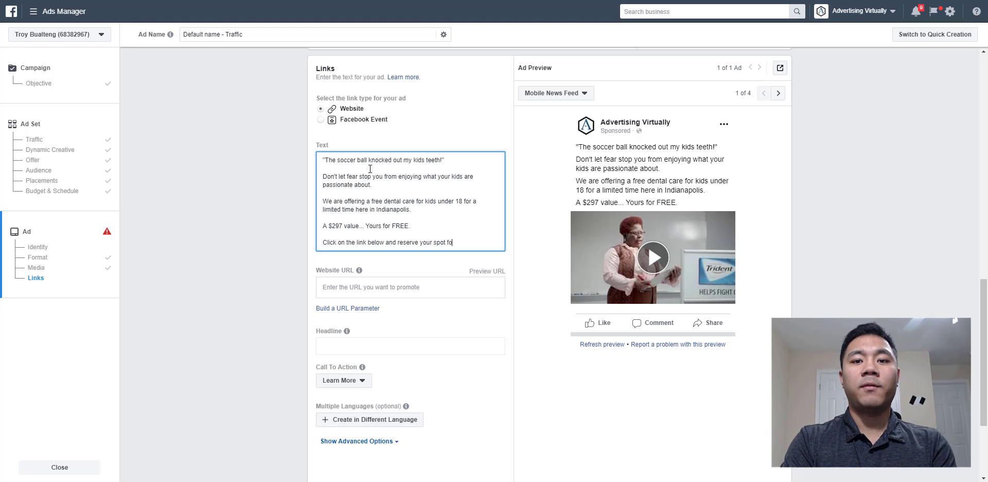
{"action": "type", "text": "r your kid befor"}
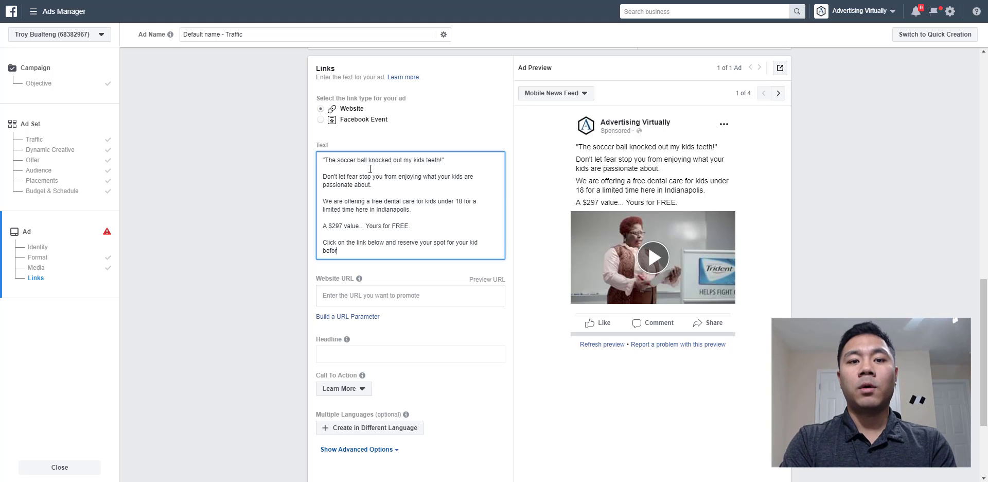
{"action": "type", "text": "e it's gon"}
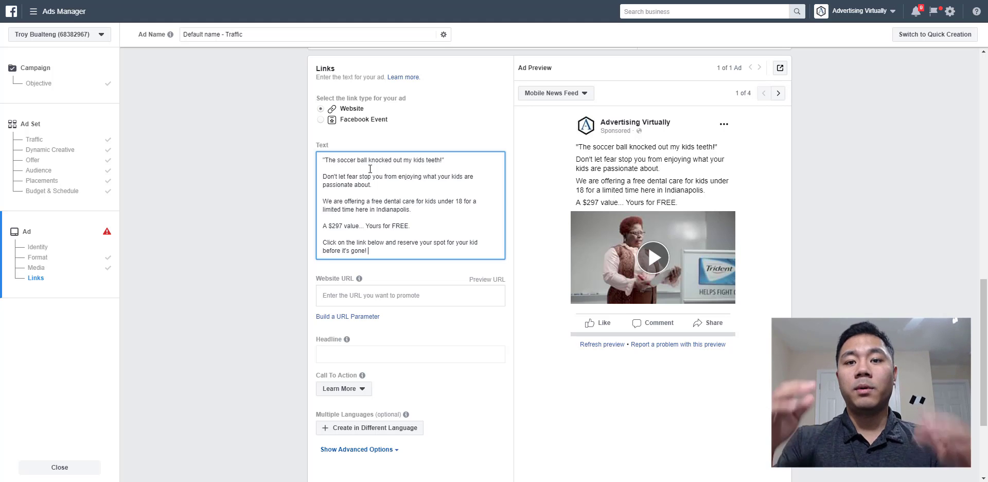
{"action": "type", "text": "e!"}
{"action": "key", "text": "Return"}
{"action": "key", "text": "Return"}
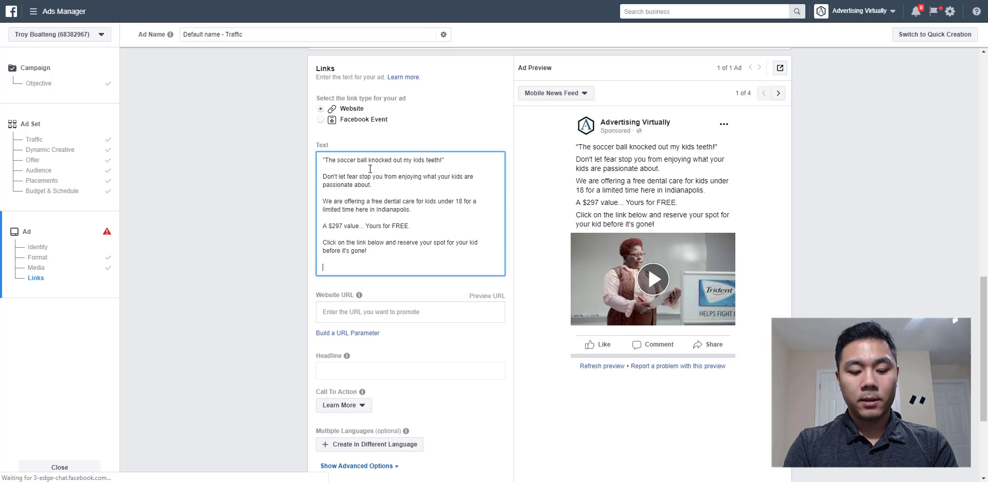
{"action": "type", "text": "Click Here >"}
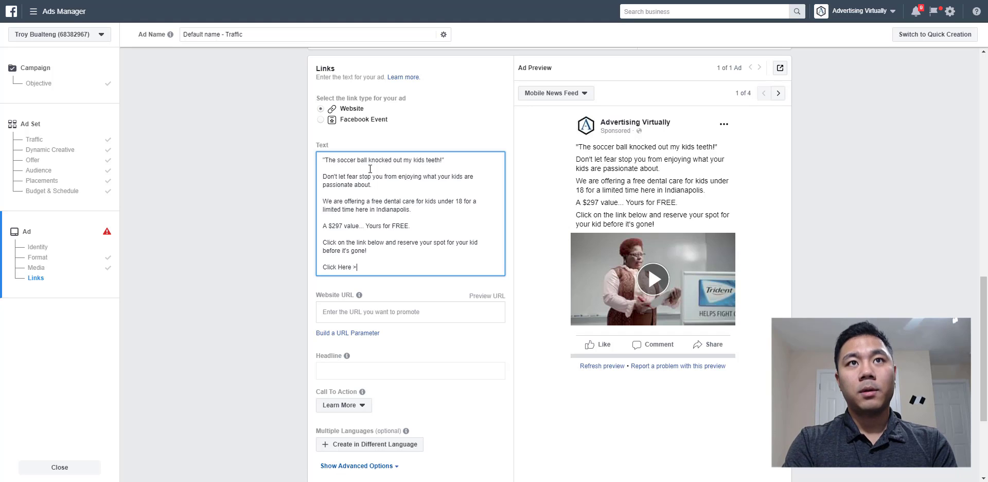
{"action": "type", "text": " www"}
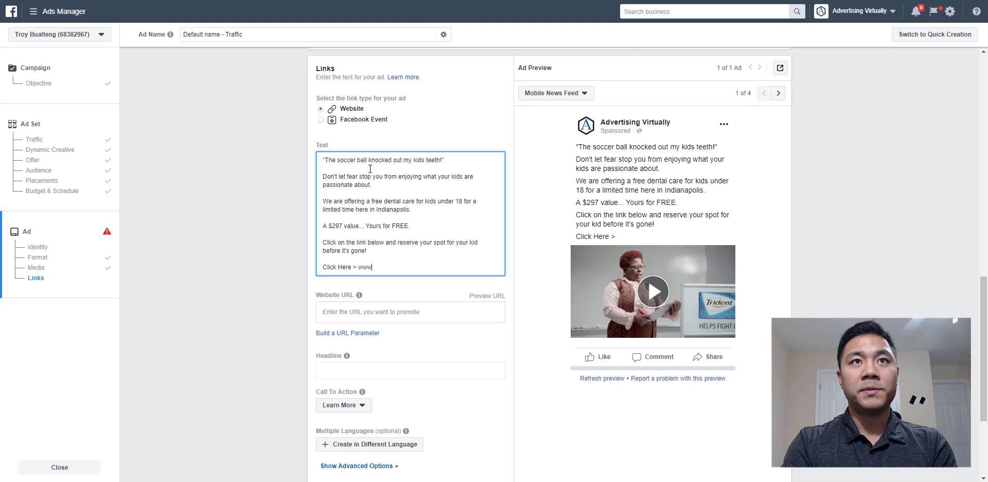
{"action": "type", "text": ".advr"}
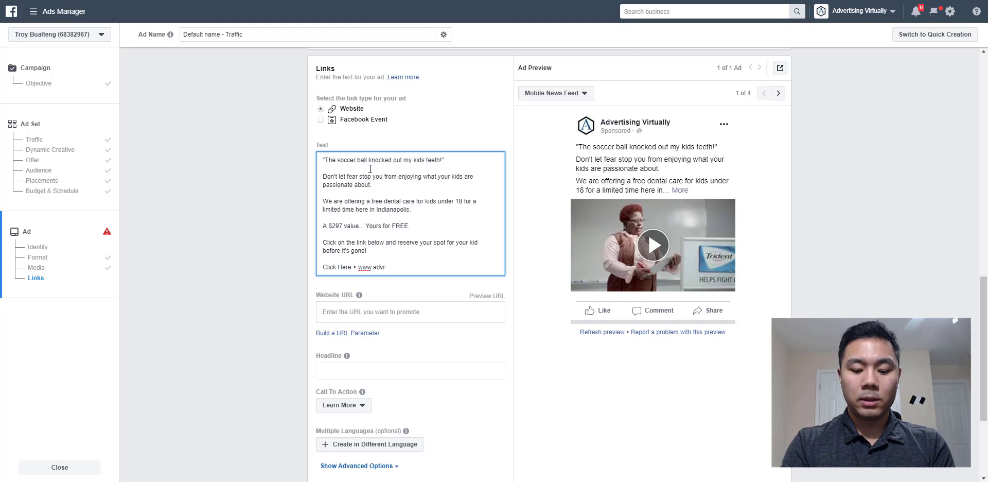
{"action": "type", "text": ".xyz/"}
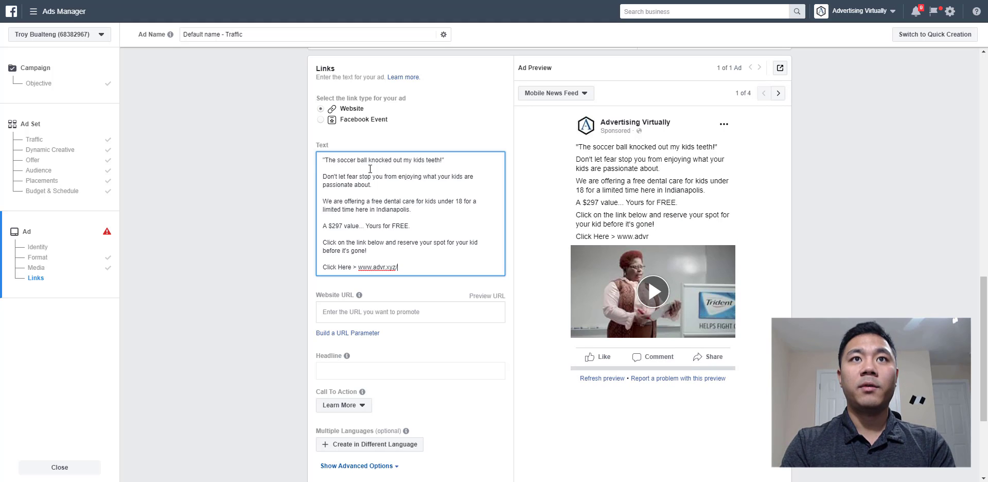
{"action": "type", "text": "offer"}
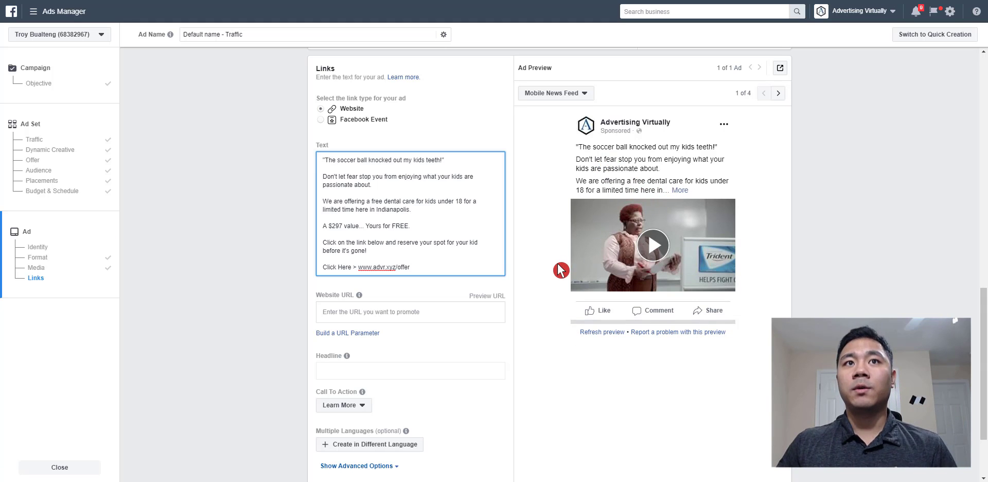
{"action": "left_click", "coordinate": [445, 312]}
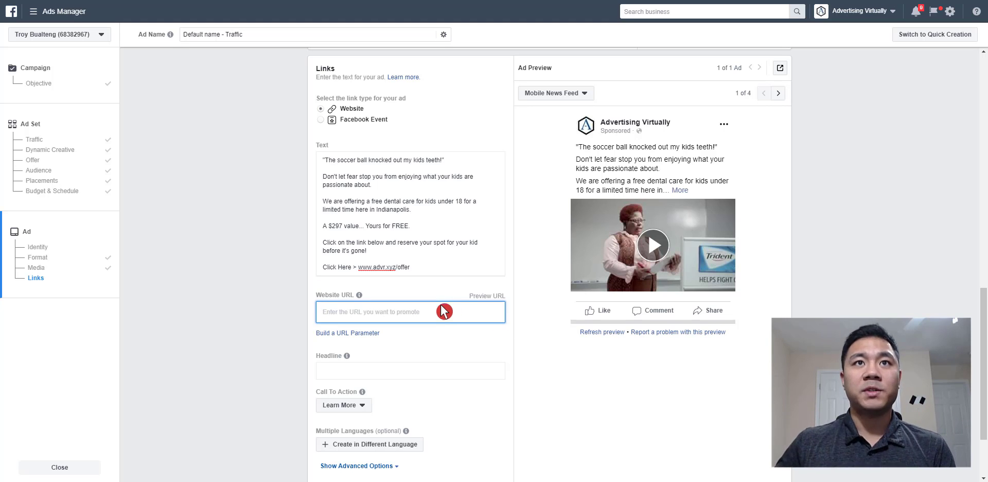
{"action": "left_click_drag", "start_coordinate": [410, 267], "coordinate": [359, 268]}
{"action": "key", "text": "ctrl+c"}
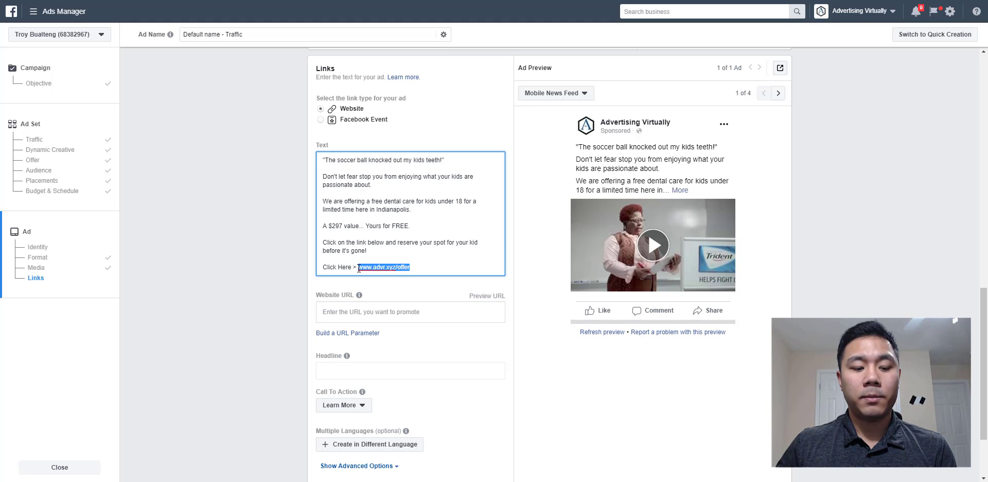
{"action": "left_click", "coordinate": [355, 315]}
{"action": "key", "text": "ctrl+v"}
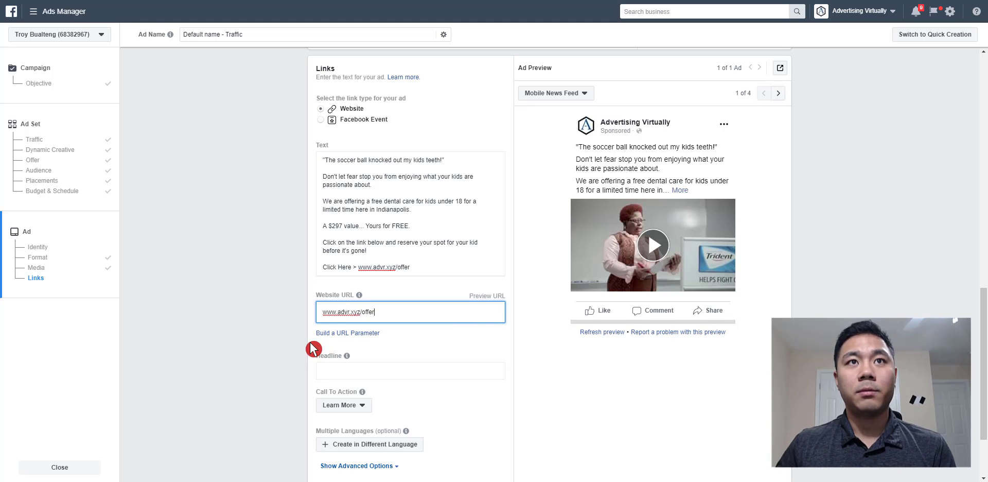
{"action": "left_click", "coordinate": [519, 322]}
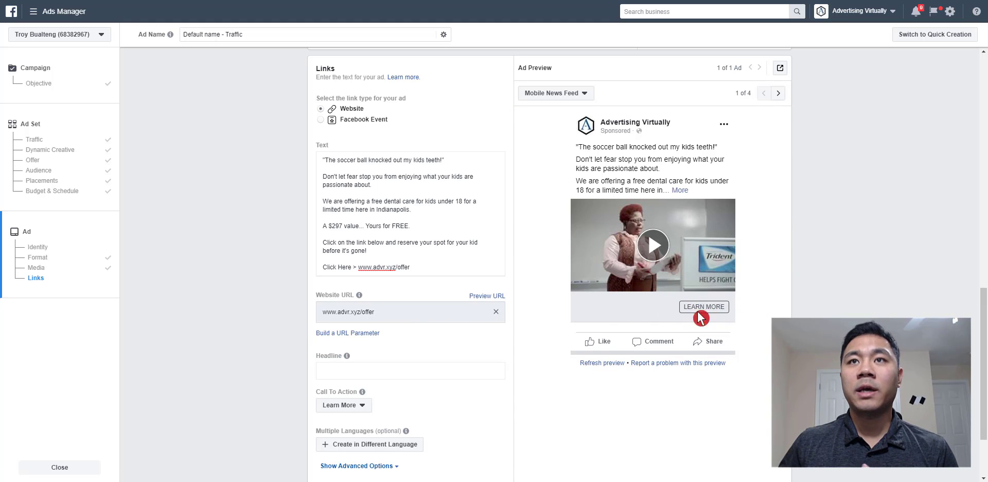
Change the ad's call to action to Book Now.
{"action": "scroll", "coordinate": [481, 362], "scroll_direction": "down", "scroll_amount": 1}
{"action": "scroll", "coordinate": [500, 359], "scroll_direction": "up", "scroll_amount": 1}
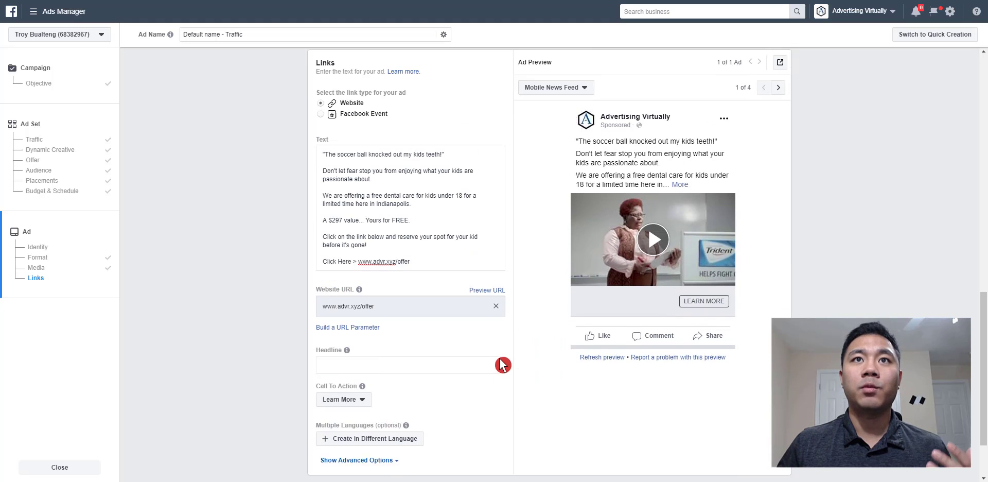
{"action": "left_click", "coordinate": [358, 405]}
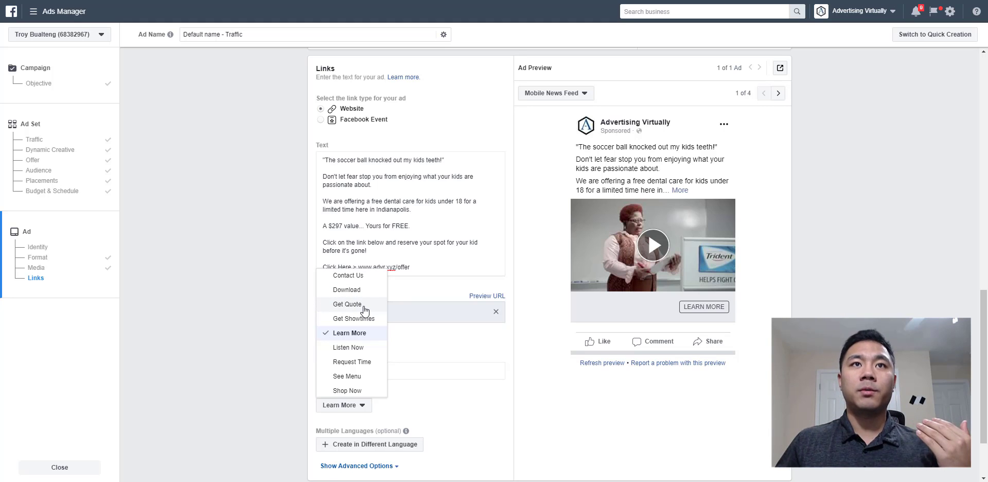
{"action": "scroll", "coordinate": [363, 318], "scroll_direction": "up", "scroll_amount": 3}
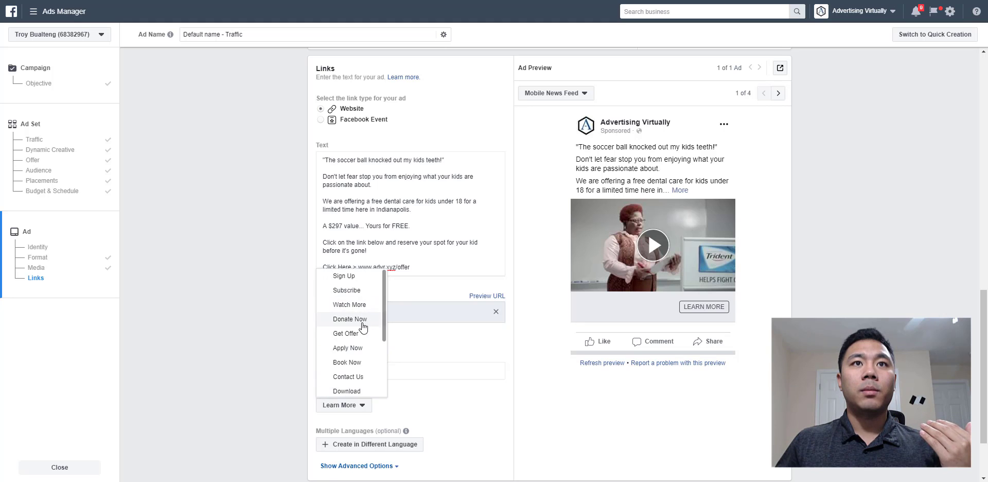
{"action": "left_click", "coordinate": [355, 363]}
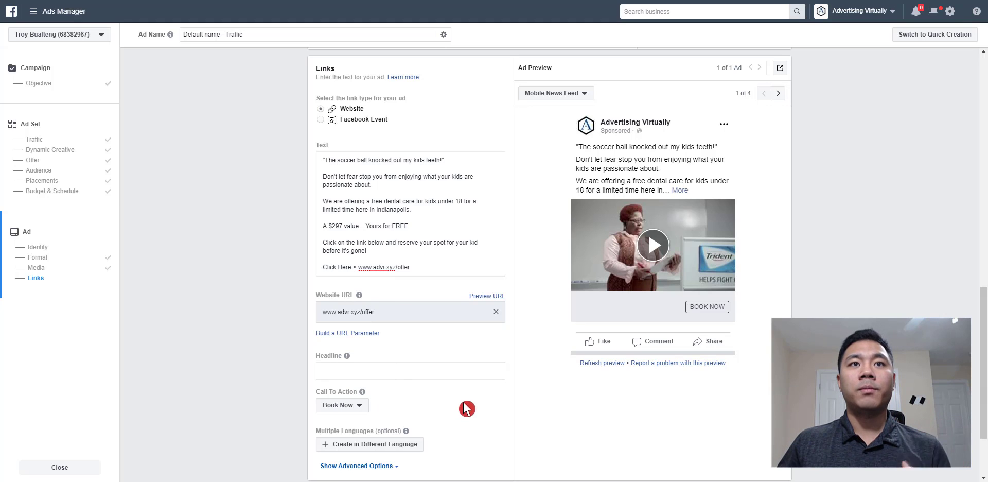
Set the ad's headline to "Free Dental Care".
{"action": "left_click", "coordinate": [366, 368]}
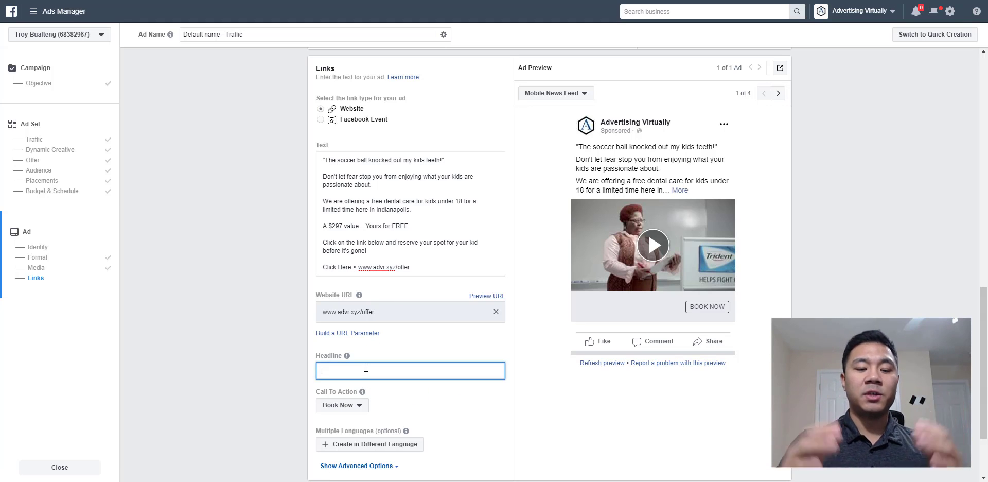
{"action": "type", "text": "Free Dental"}
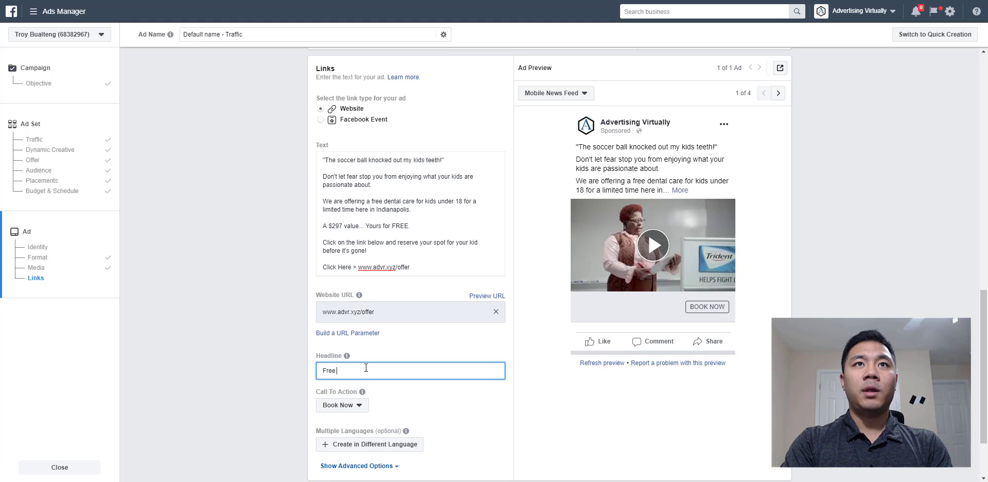
{"action": "type", "text": "re"}
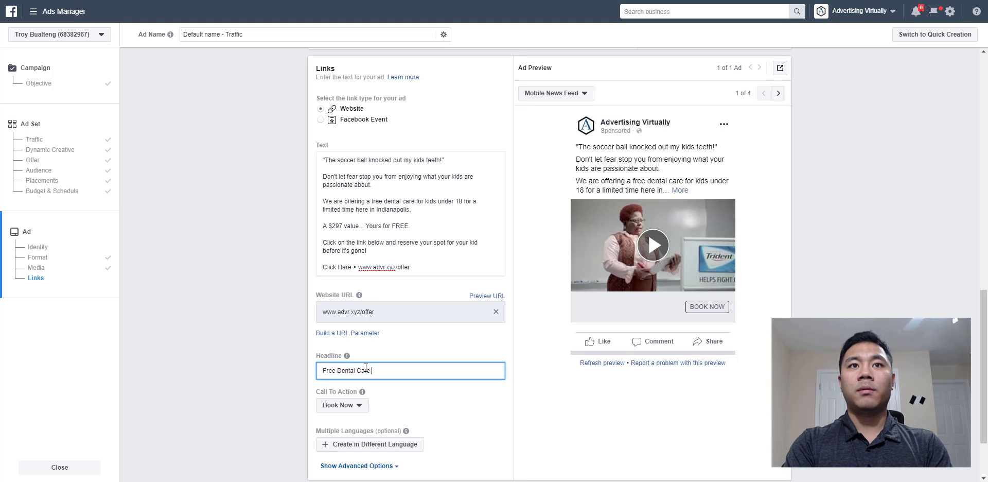
{"action": "left_click", "coordinate": [511, 355]}
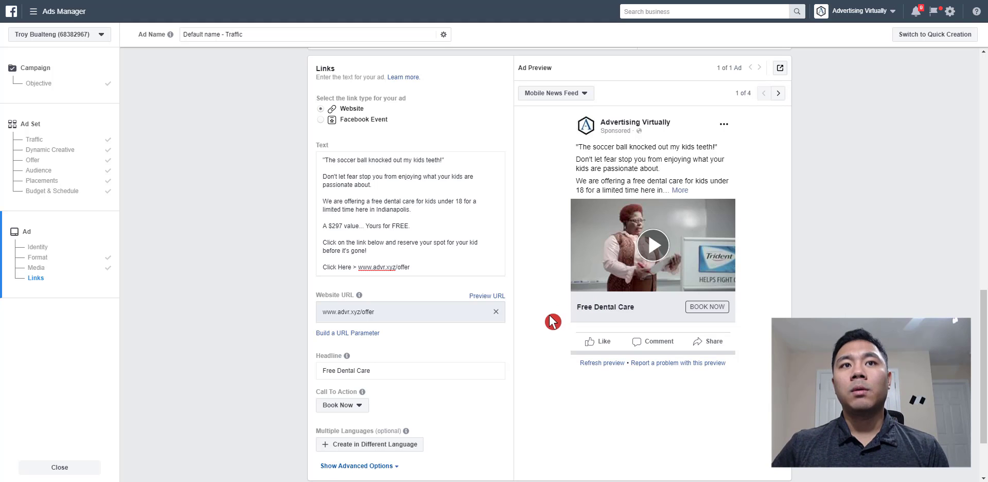
{"action": "scroll", "coordinate": [545, 323], "scroll_direction": "down", "scroll_amount": 1}
{"action": "scroll", "coordinate": [544, 323], "scroll_direction": "down", "scroll_amount": 2}
{"action": "scroll", "coordinate": [545, 322], "scroll_direction": "up", "scroll_amount": 3}
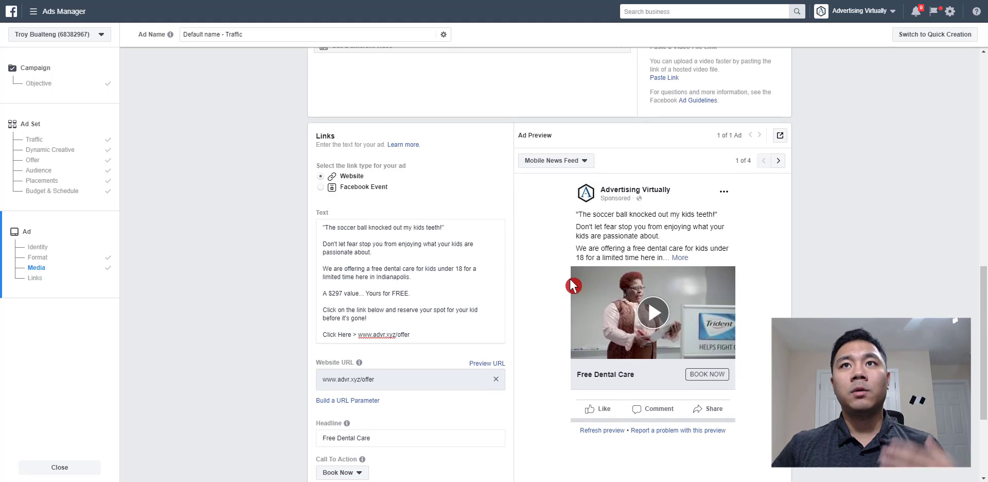
{"action": "scroll", "coordinate": [570, 427], "scroll_direction": "down", "scroll_amount": 3}
{"action": "scroll", "coordinate": [661, 429], "scroll_direction": "down", "scroll_amount": 1}
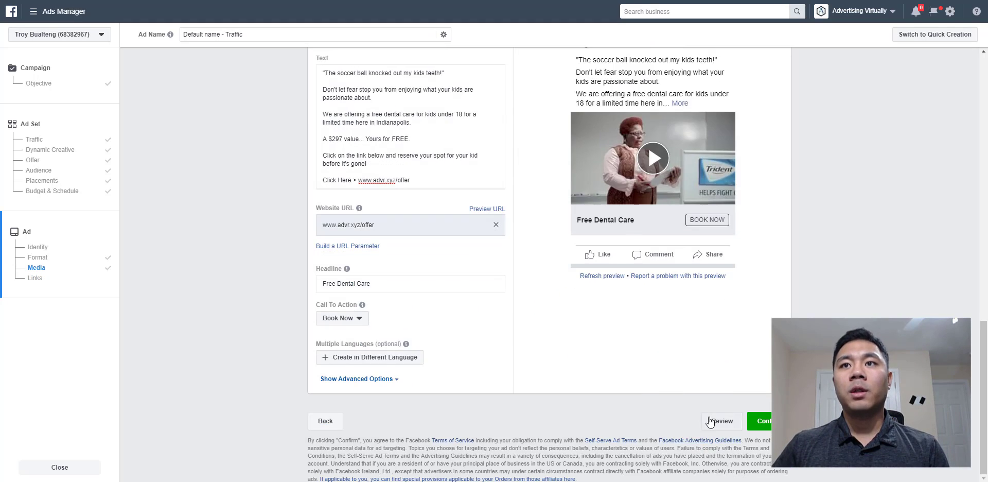